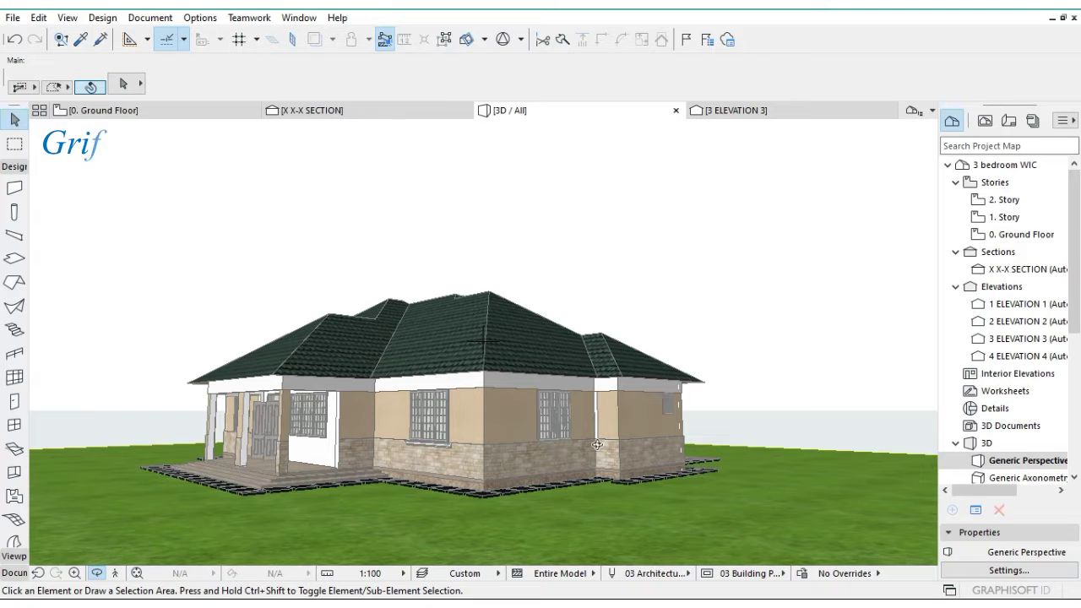
- Examine the house model from all sides in the 3D view, including the roof eaves and verandas
shift+middle_drag(602, 443, 594, 434)
drag(594, 434, 521, 434)
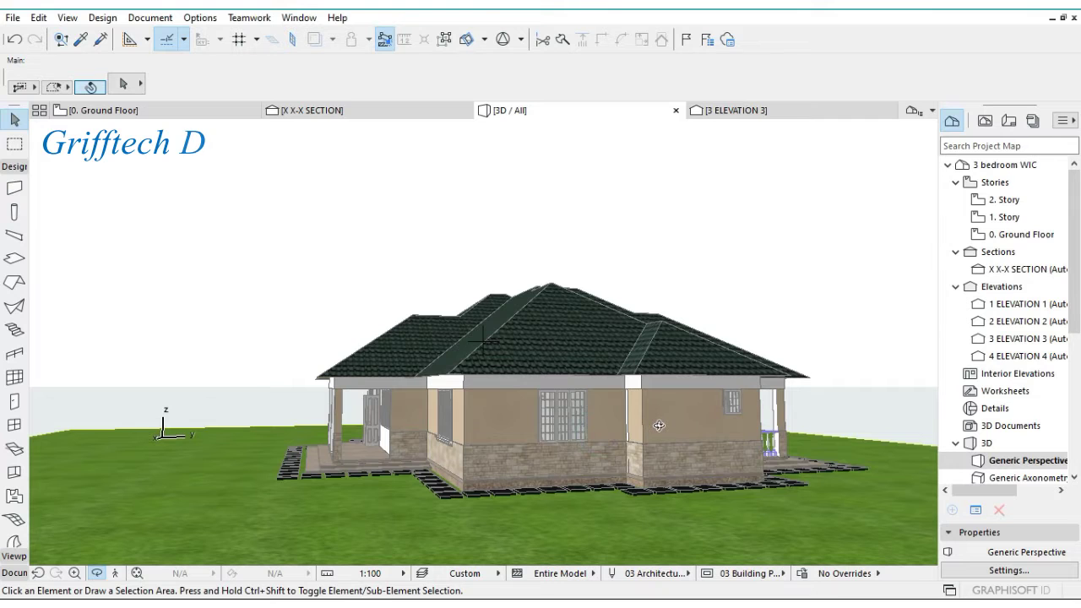
drag(659, 426, 477, 435)
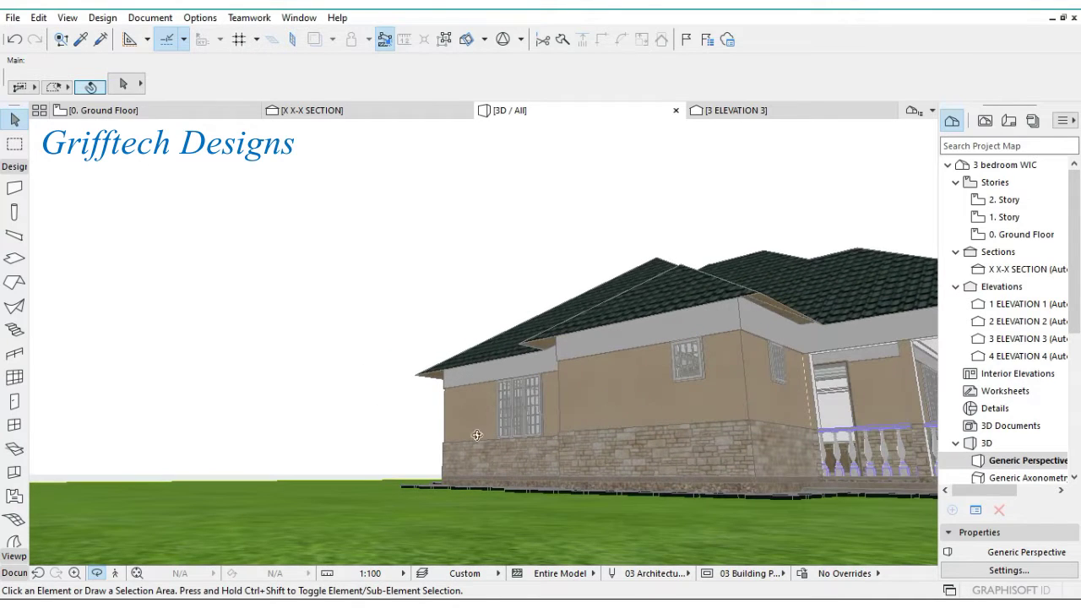
click(137, 571)
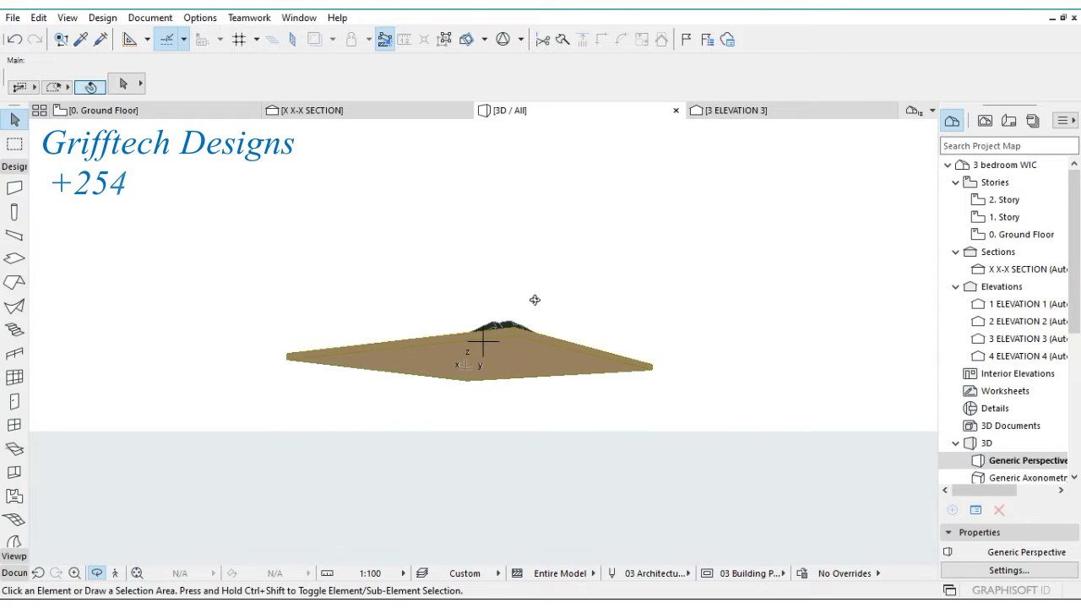
drag(533, 296, 535, 299)
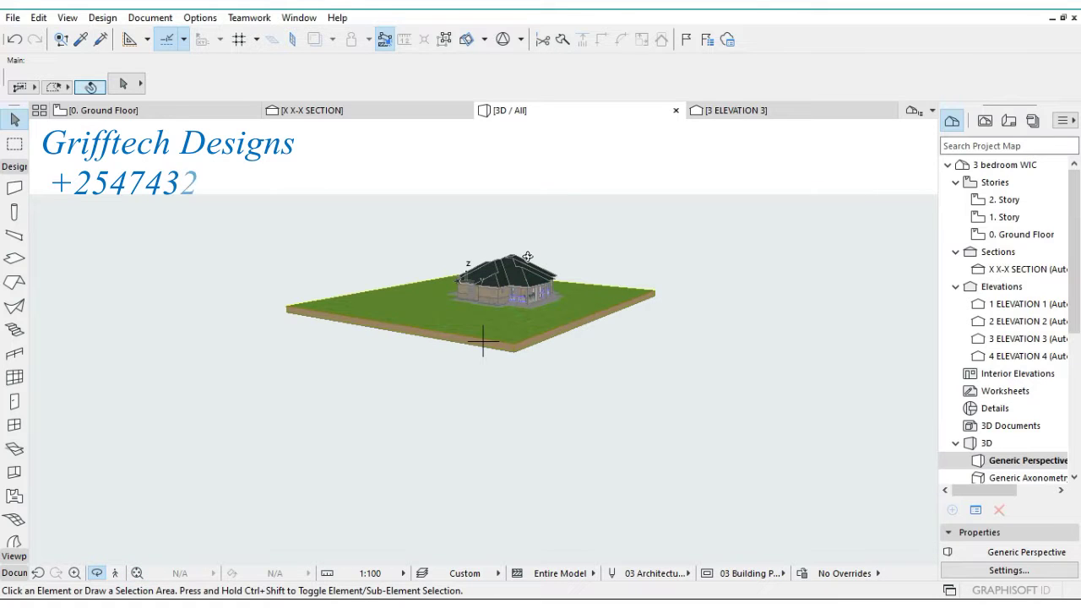
scroll(527, 256, up, 5)
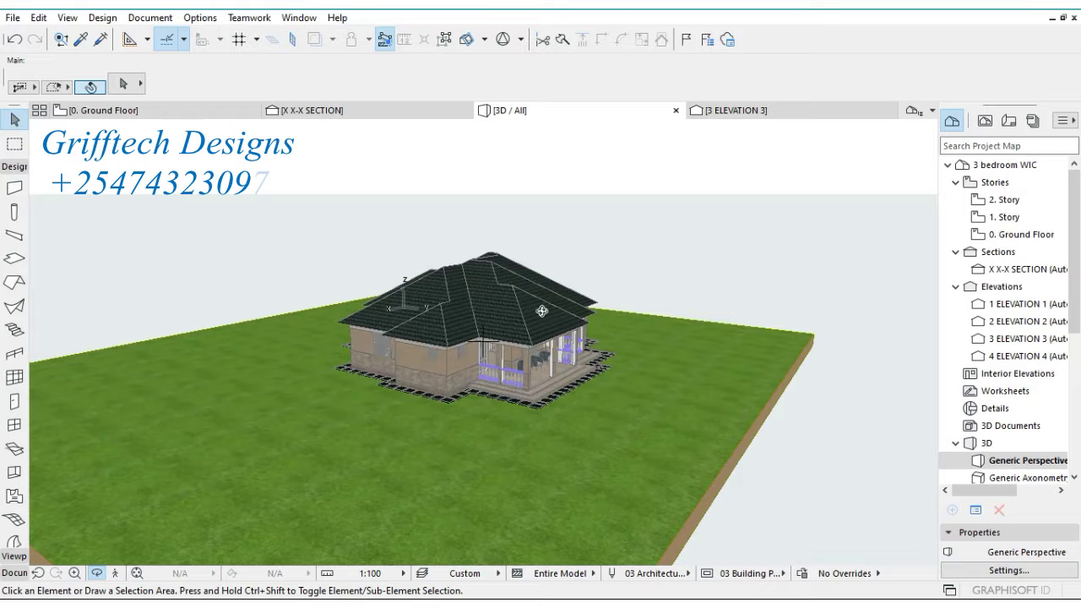
drag(571, 343, 500, 346)
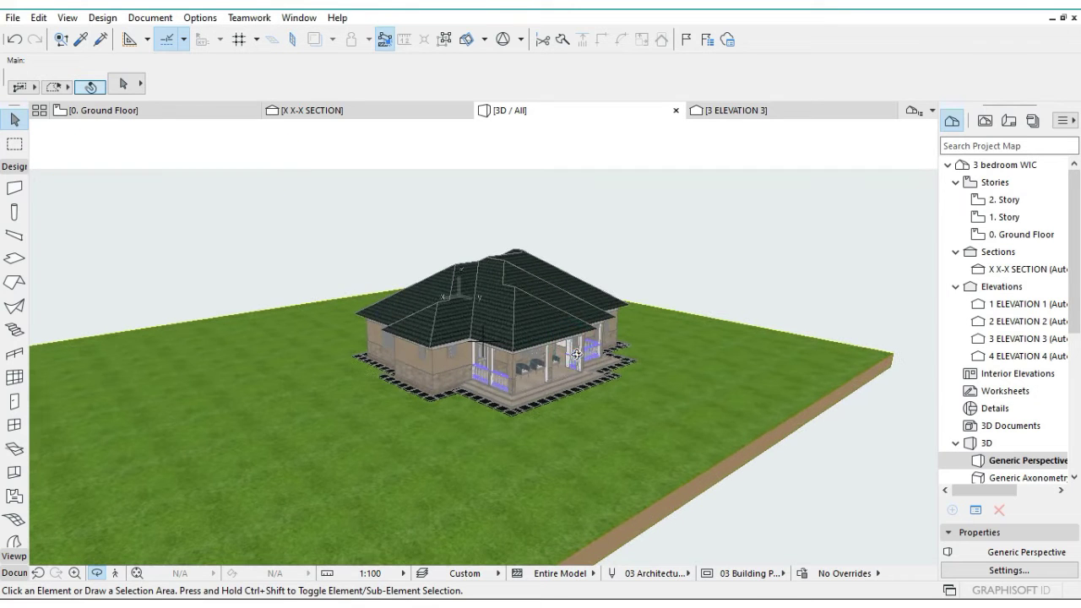
drag(575, 355, 532, 358)
shift+middle_drag(532, 357, 695, 331)
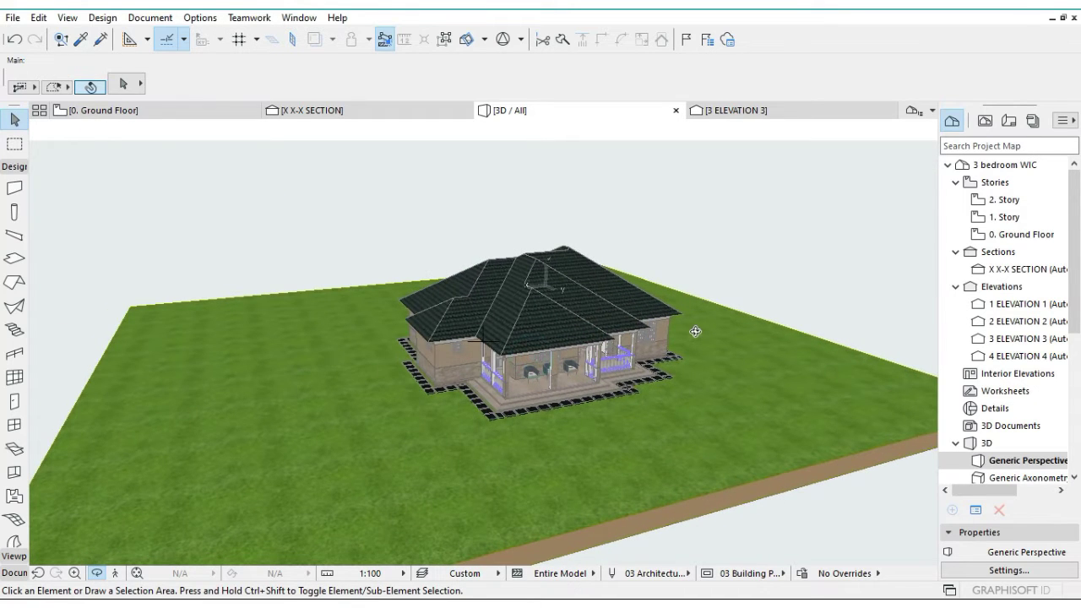
shift+middle_drag(629, 341, 595, 359)
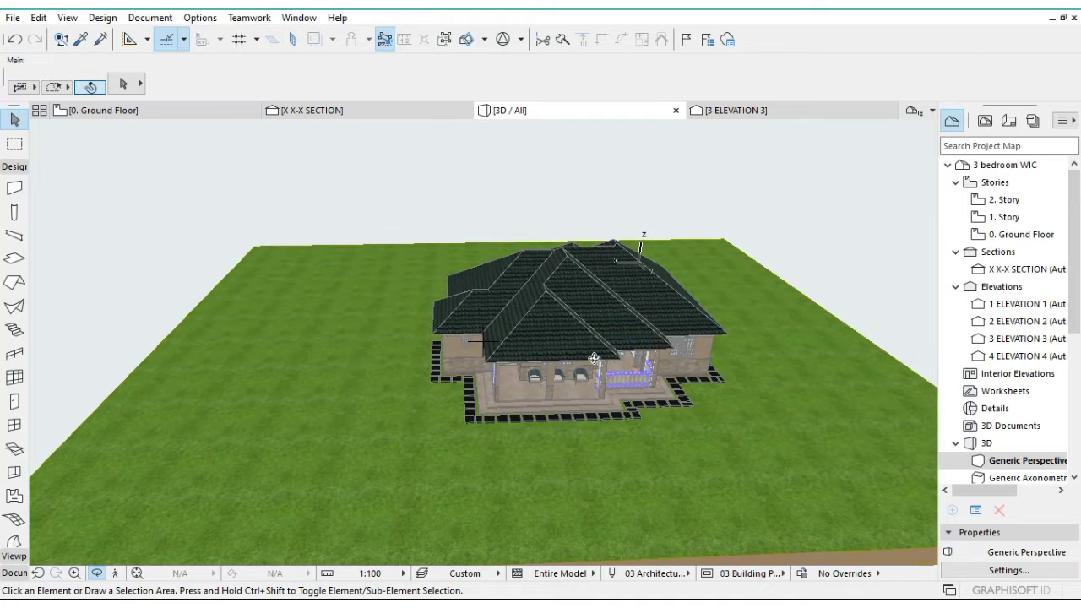
drag(594, 358, 507, 356)
drag(669, 385, 542, 371)
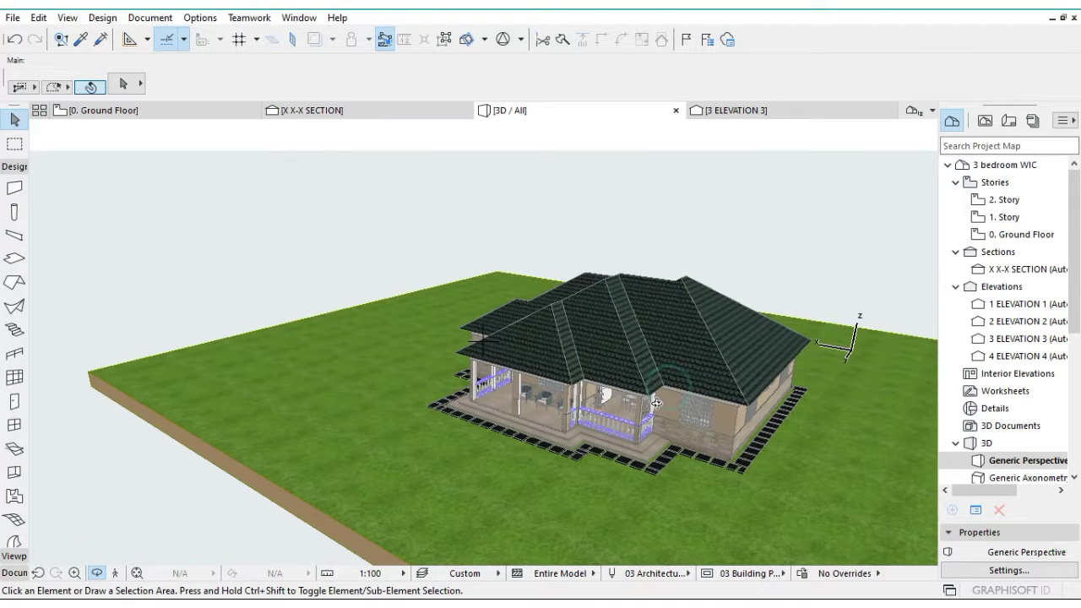
shift+middle_drag(656, 403, 651, 405)
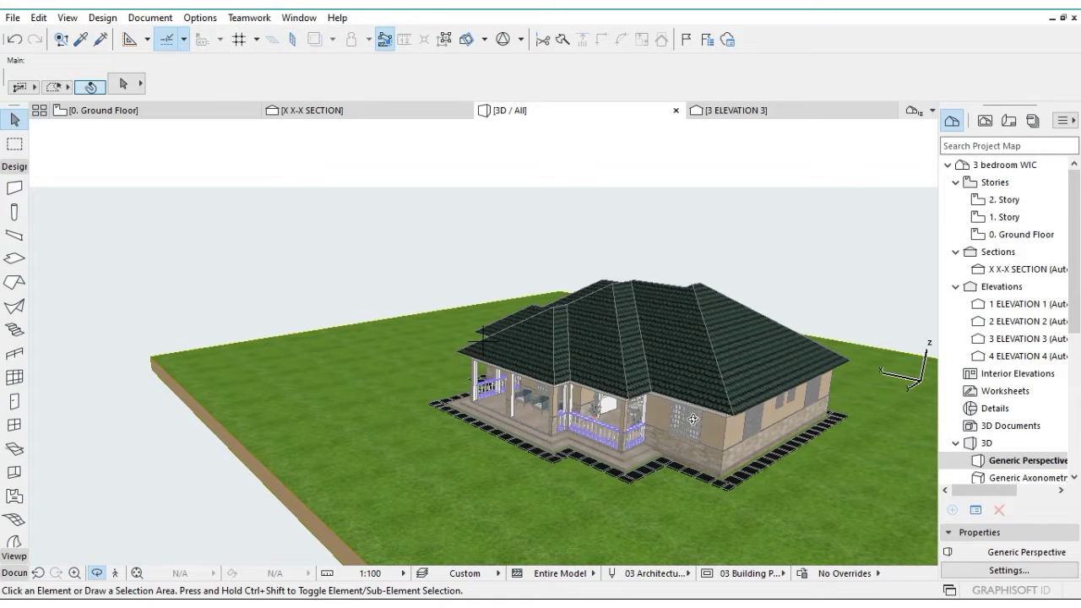
drag(694, 419, 439, 402)
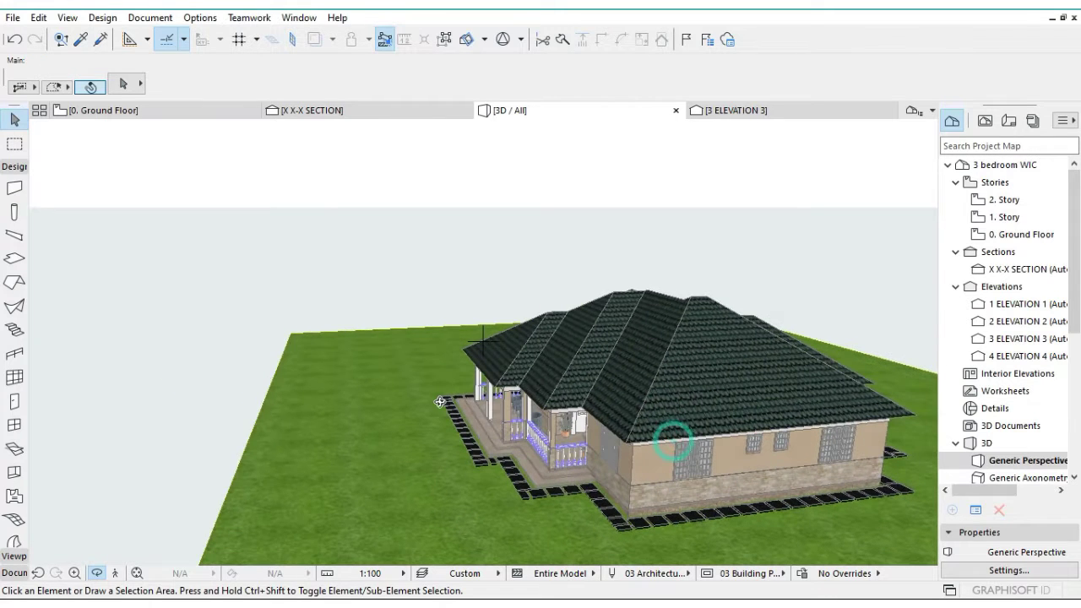
- Switch from the 3D view to the Ground Floor plan
click(121, 110)
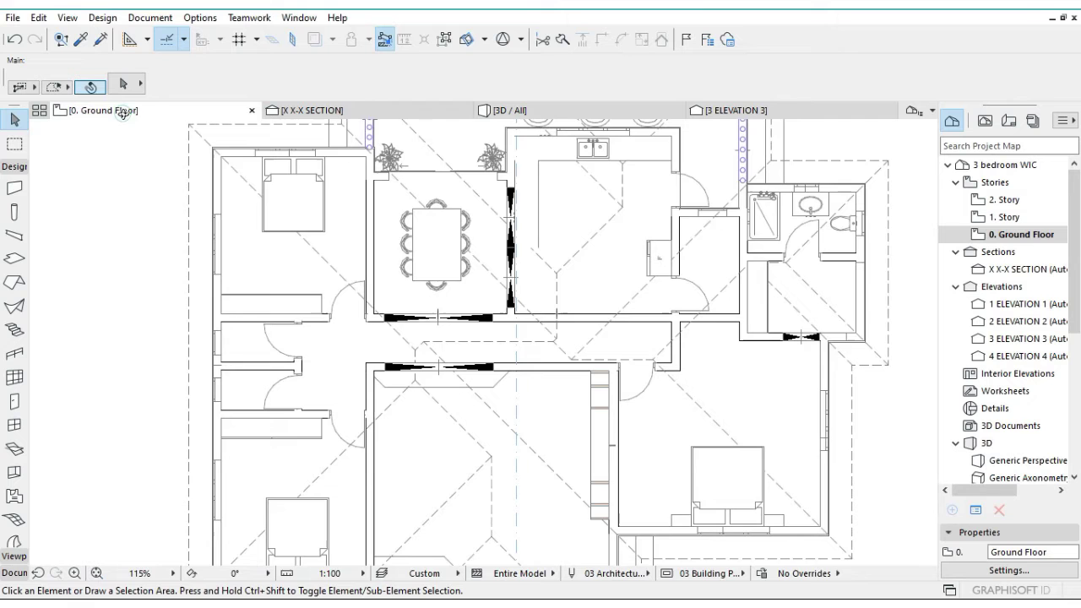
middle_click(394, 415)
middle_click(394, 414)
scroll(394, 415, up, 4)
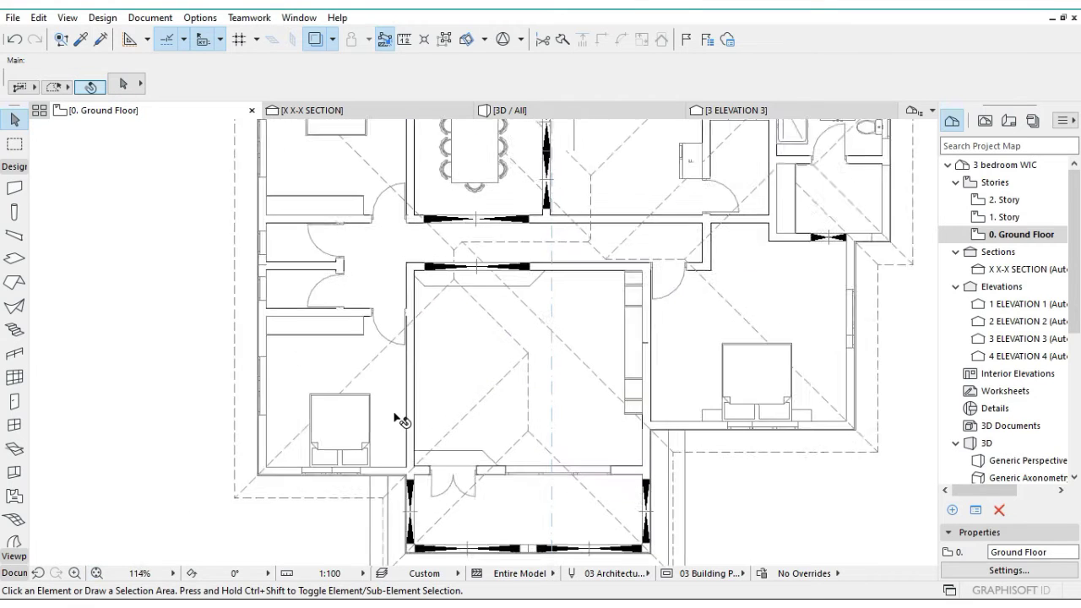
scroll(398, 415, up, 1)
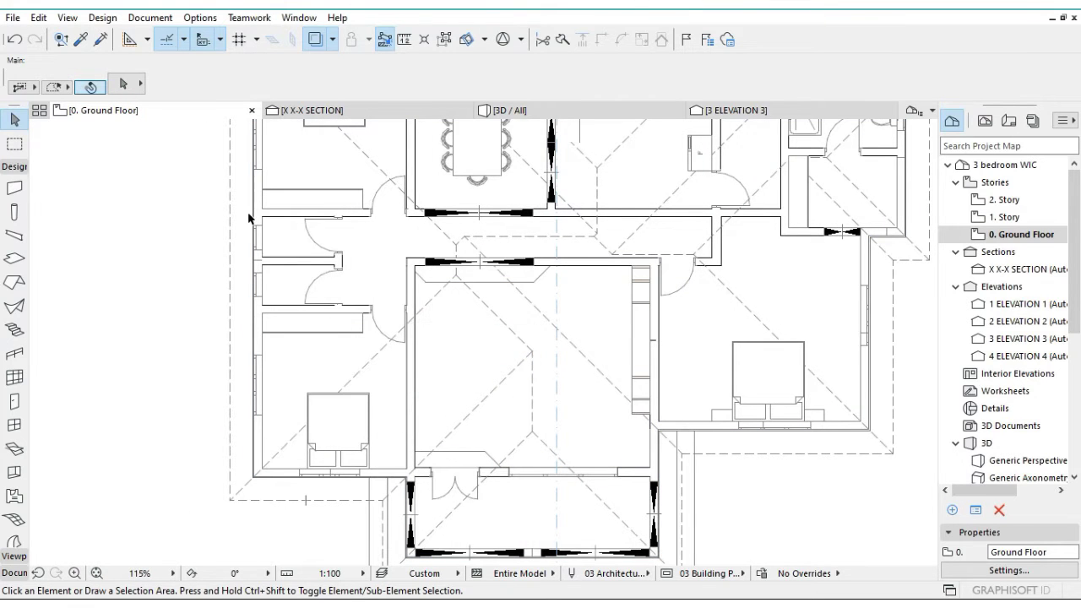
- Set the default beam to a rectangular section 200 high and 25 wide, positioned at 3000 to Project Zero
click(22, 243)
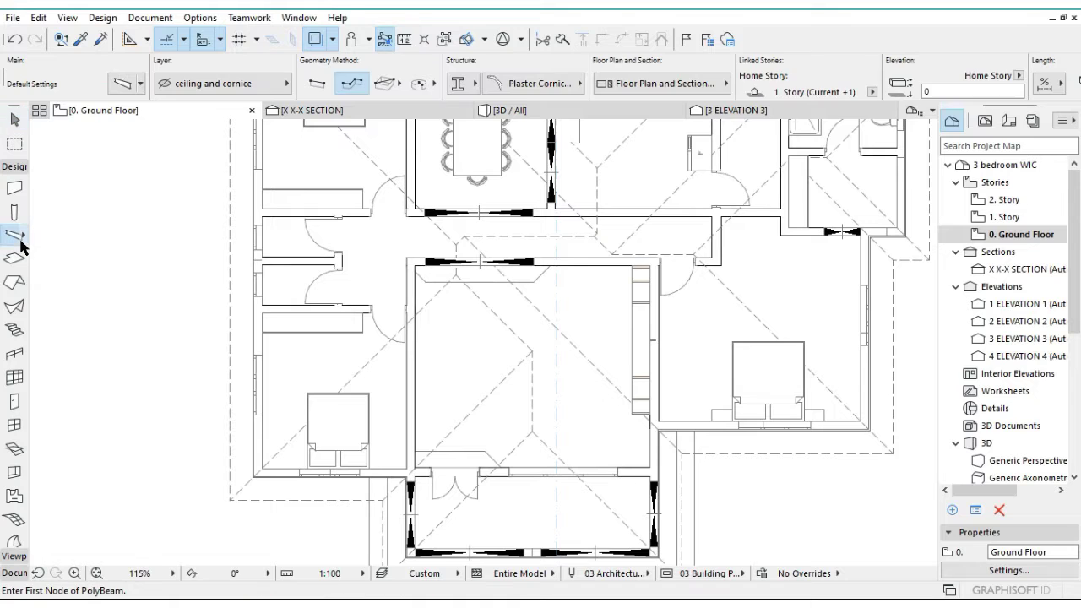
key(ctrl+alt+f)
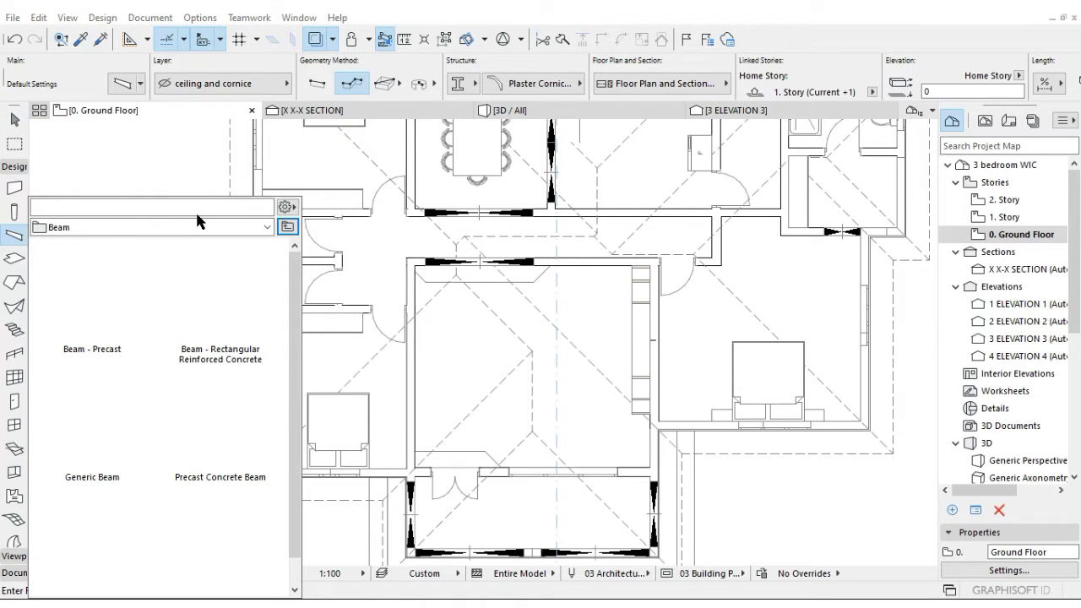
click(303, 179)
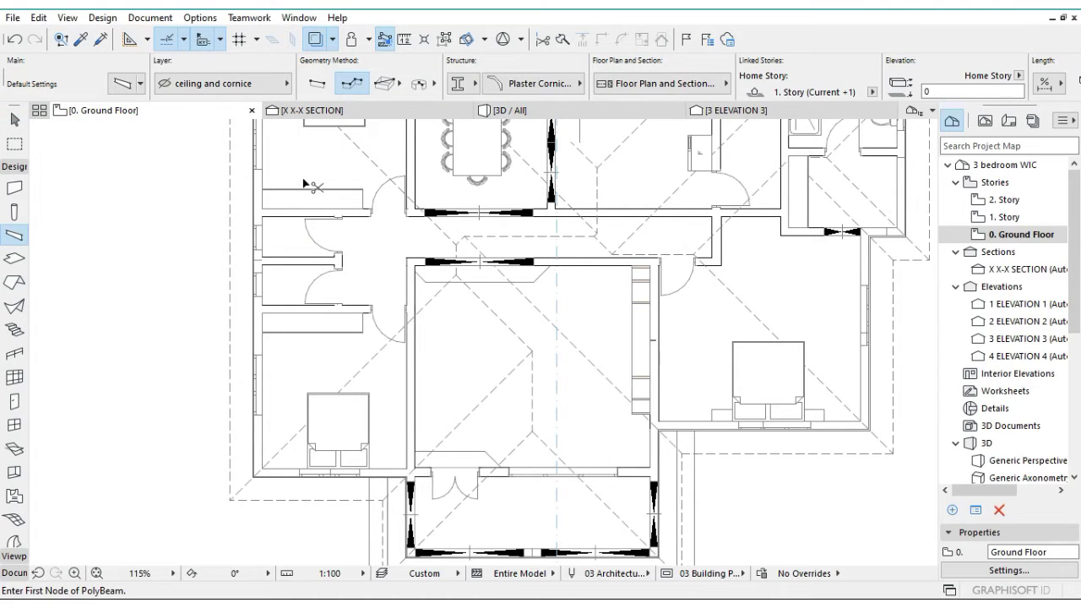
key(ctrl+t)
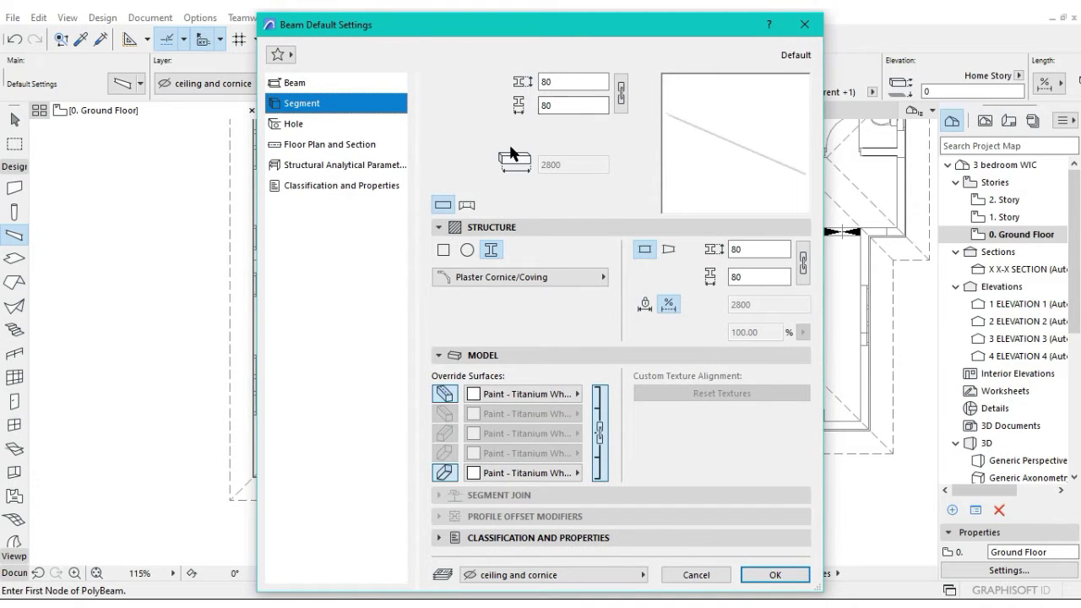
click(444, 249)
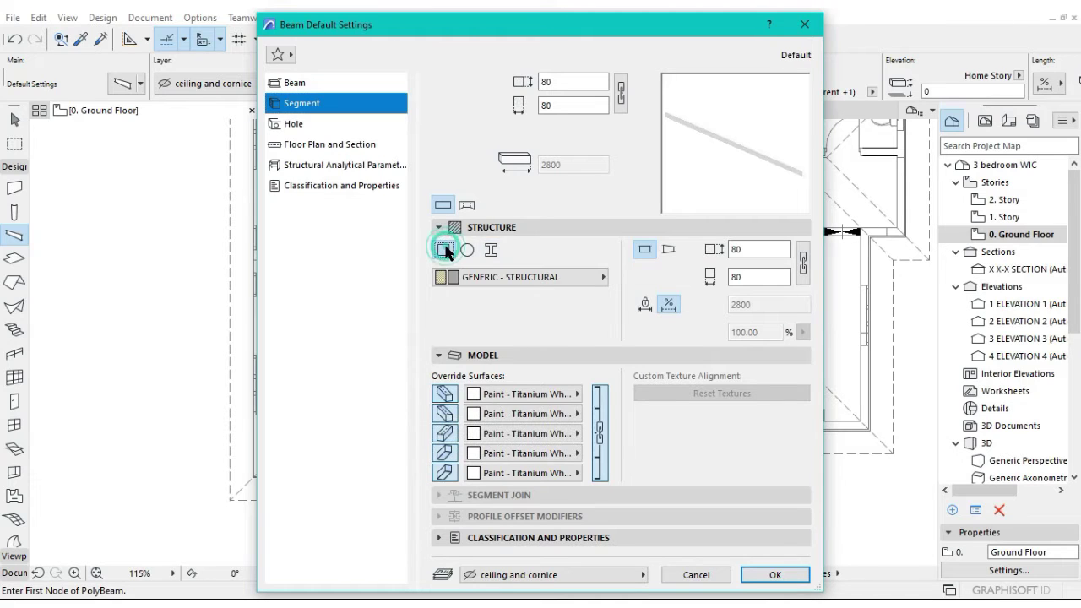
double_click(575, 81)
text(8)
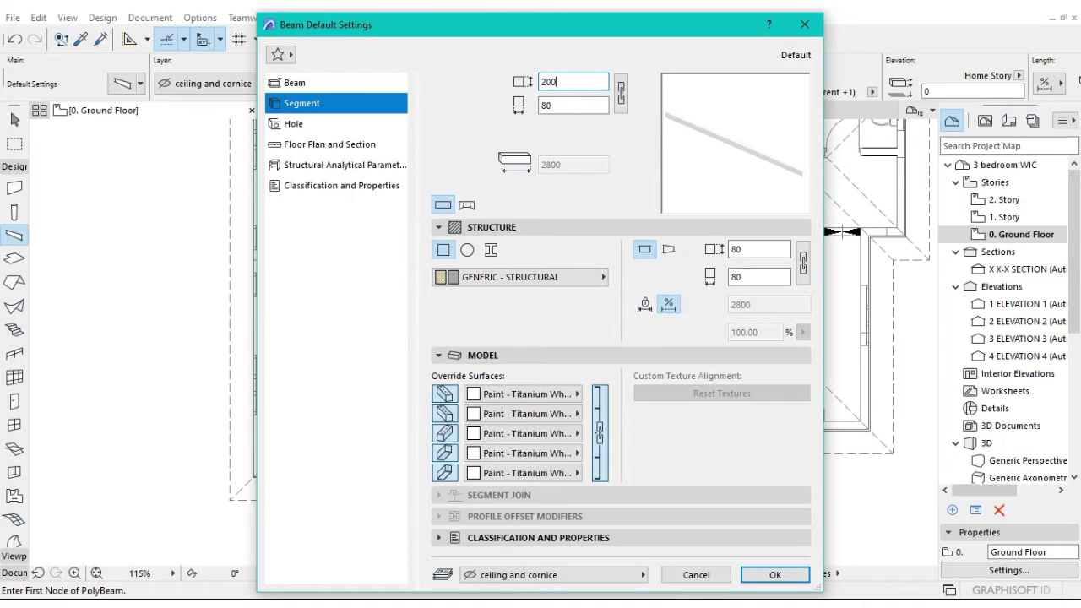
click(560, 105)
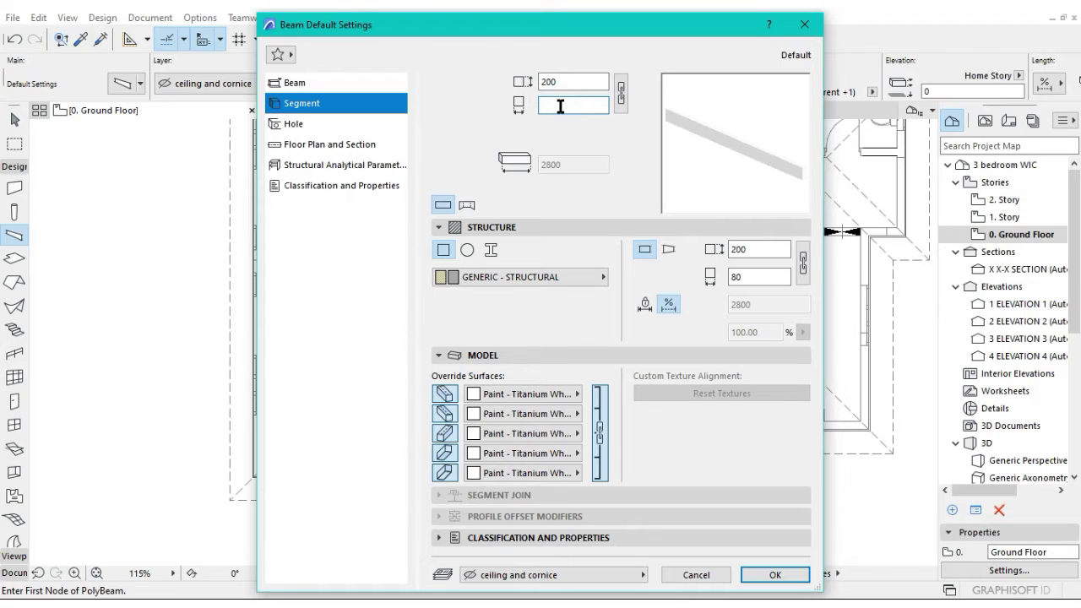
text(25)
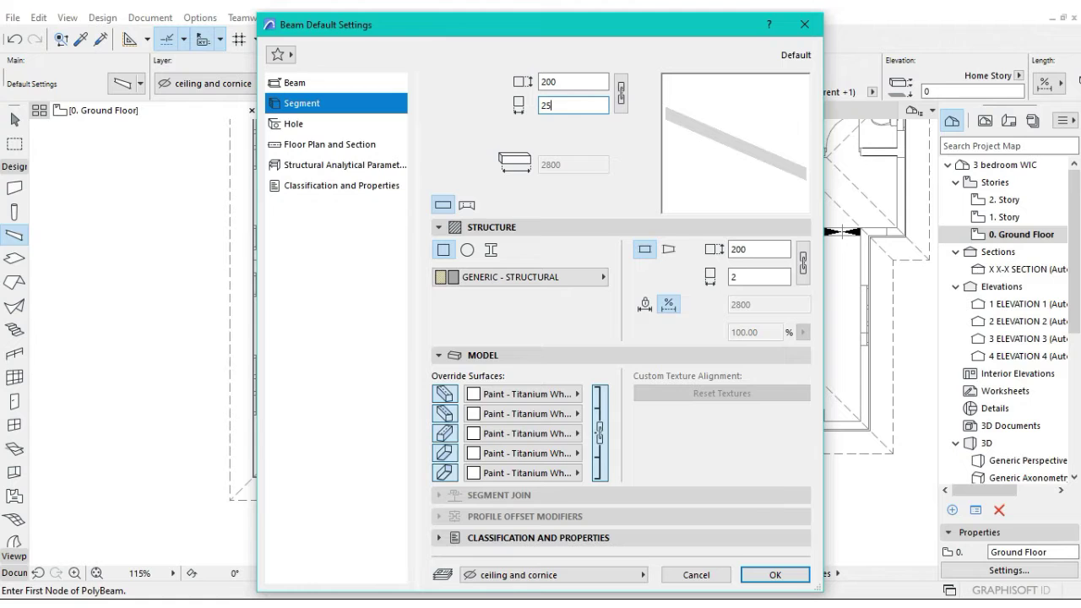
click(314, 85)
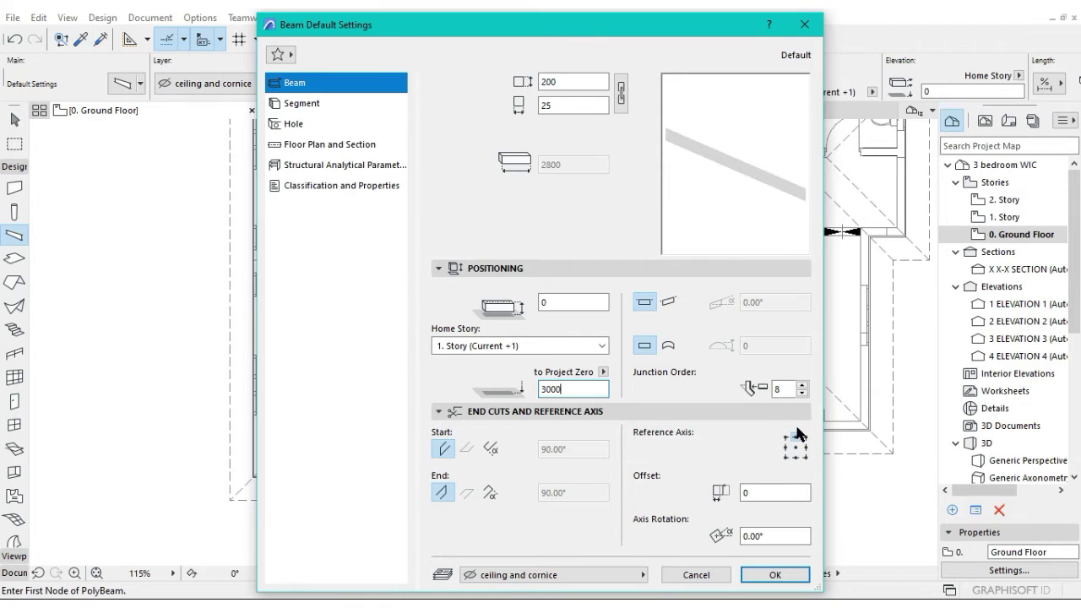
click(770, 575)
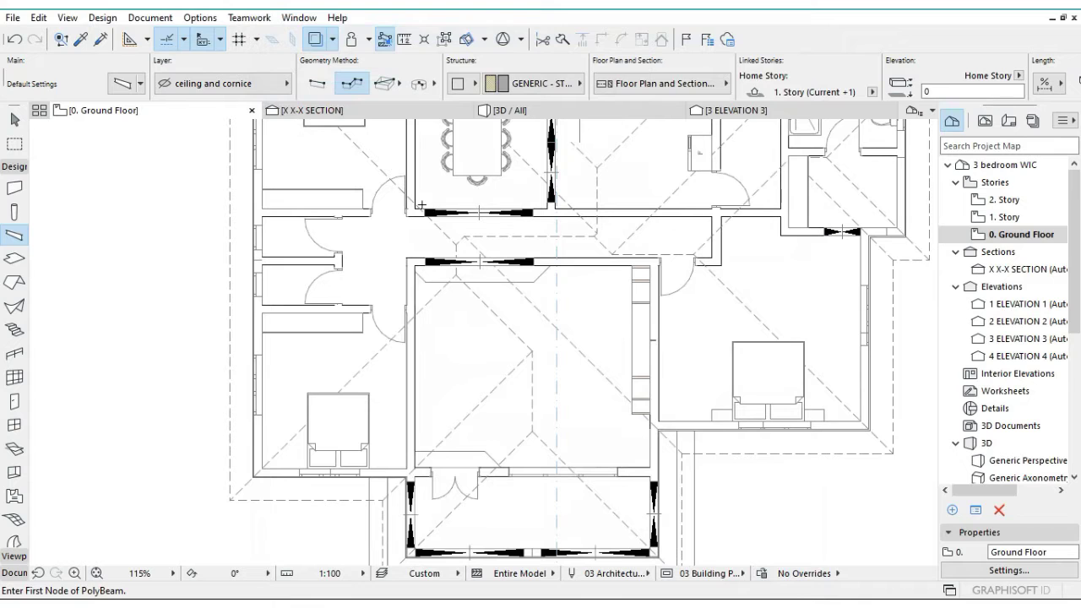
- Assign the beam to the fascia layer and use the chained geometry method
click(263, 86)
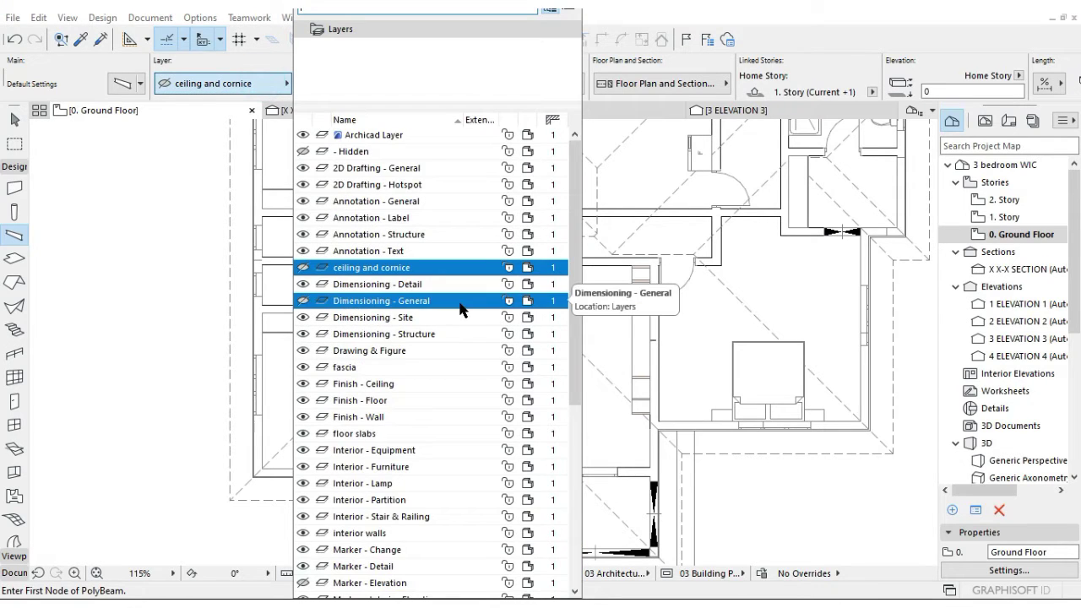
click(436, 370)
click(435, 368)
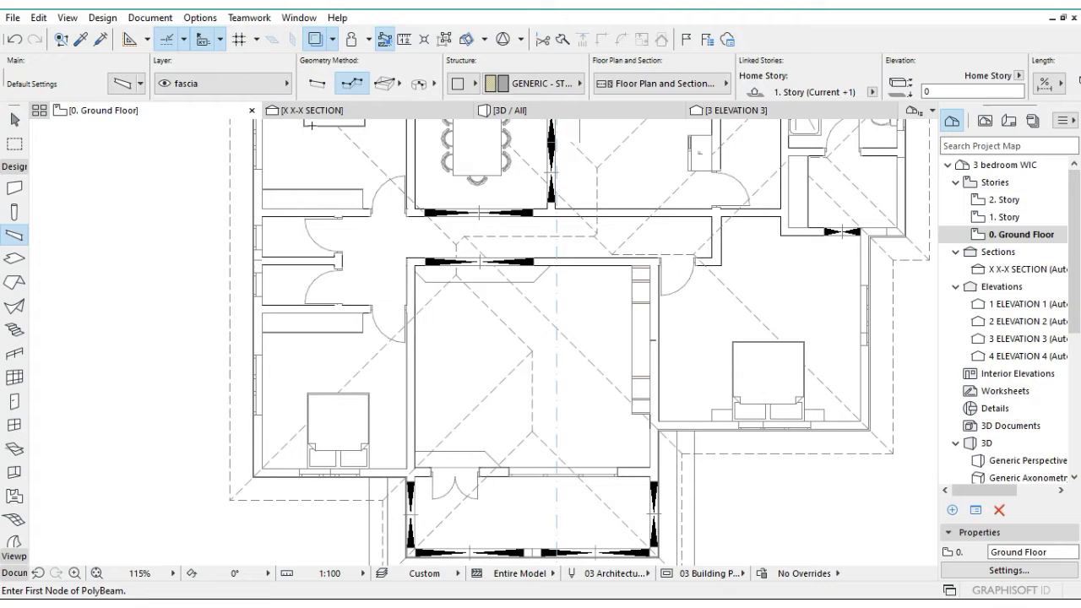
click(354, 84)
- Start the fascia beam at the front porch roof's outer eave corner and run its first segment along the porch's side to the bedroom eave
click(96, 572)
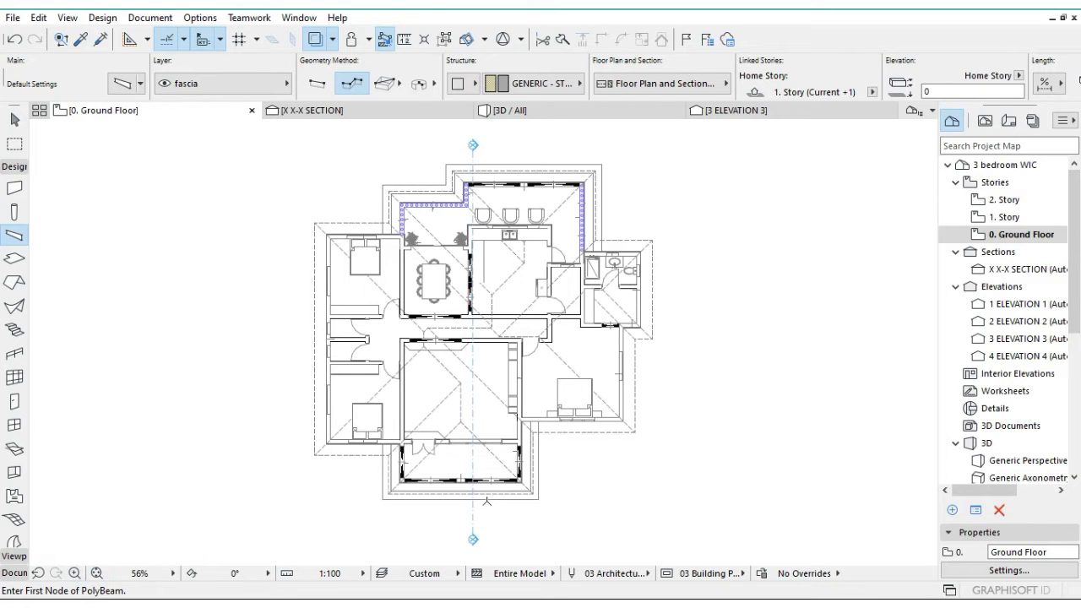
scroll(505, 500, up, 10)
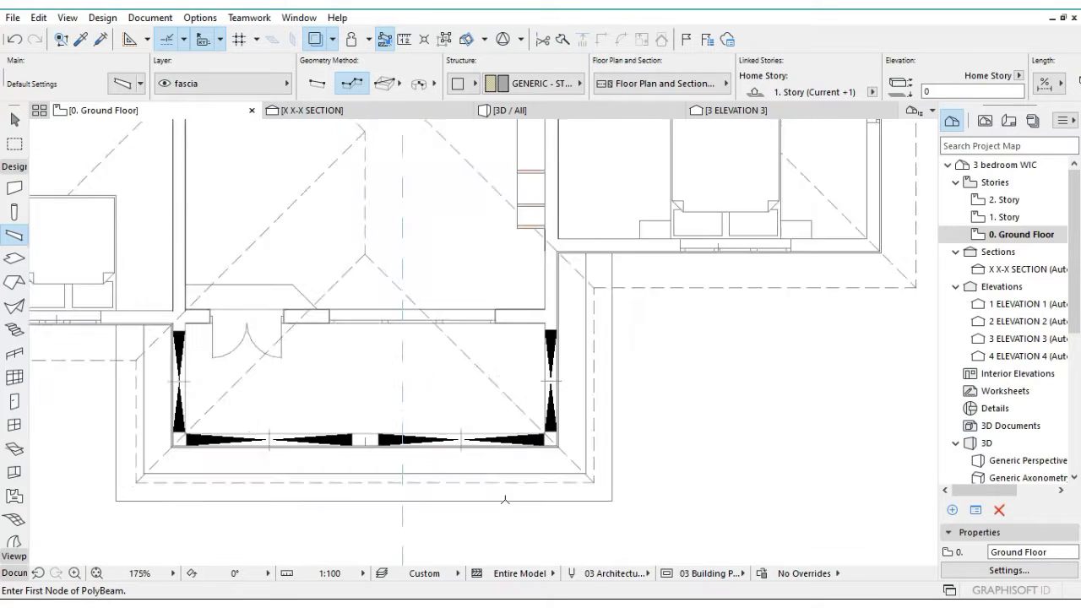
scroll(505, 500, down, 3)
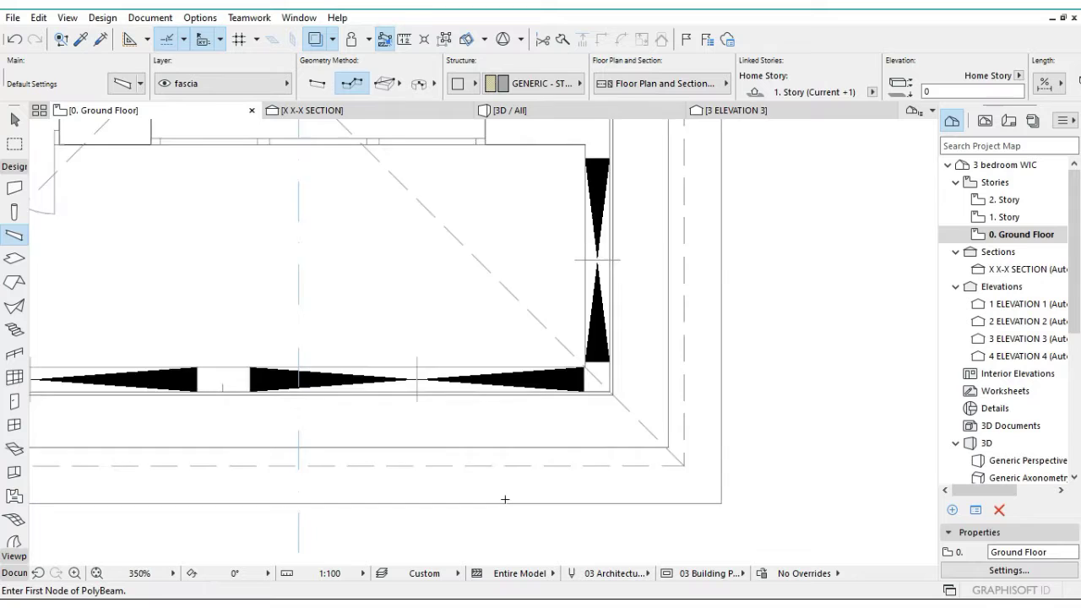
scroll(579, 483, up, 8)
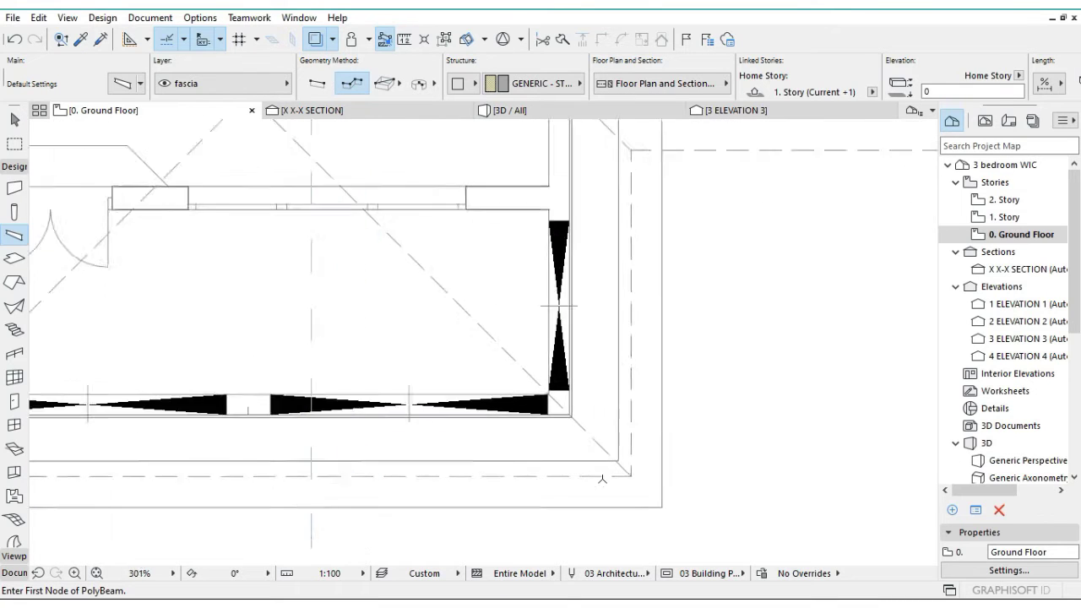
scroll(602, 479, up, 1)
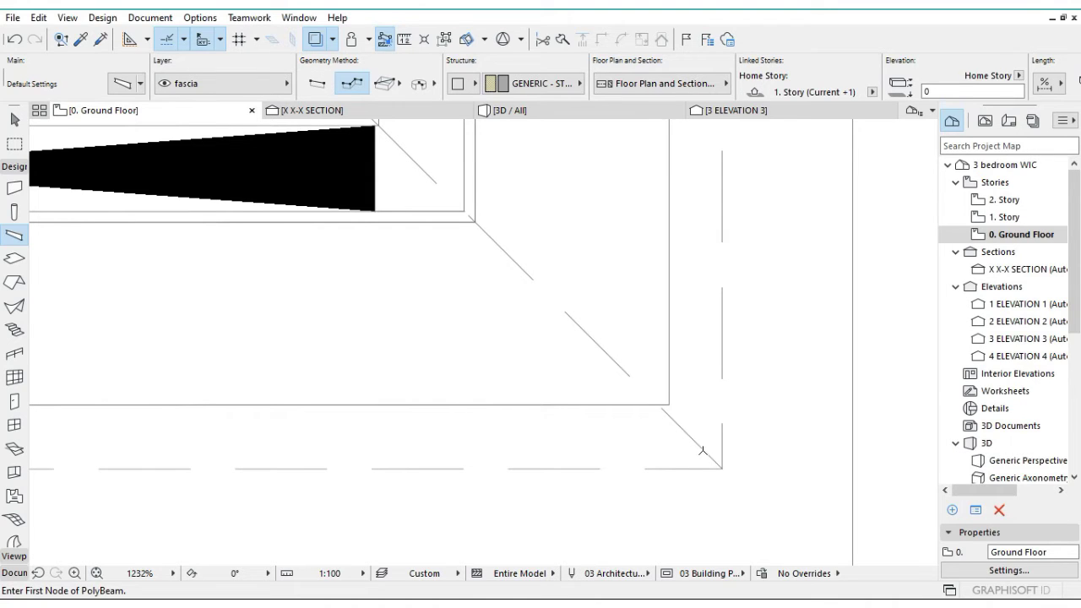
click(721, 467)
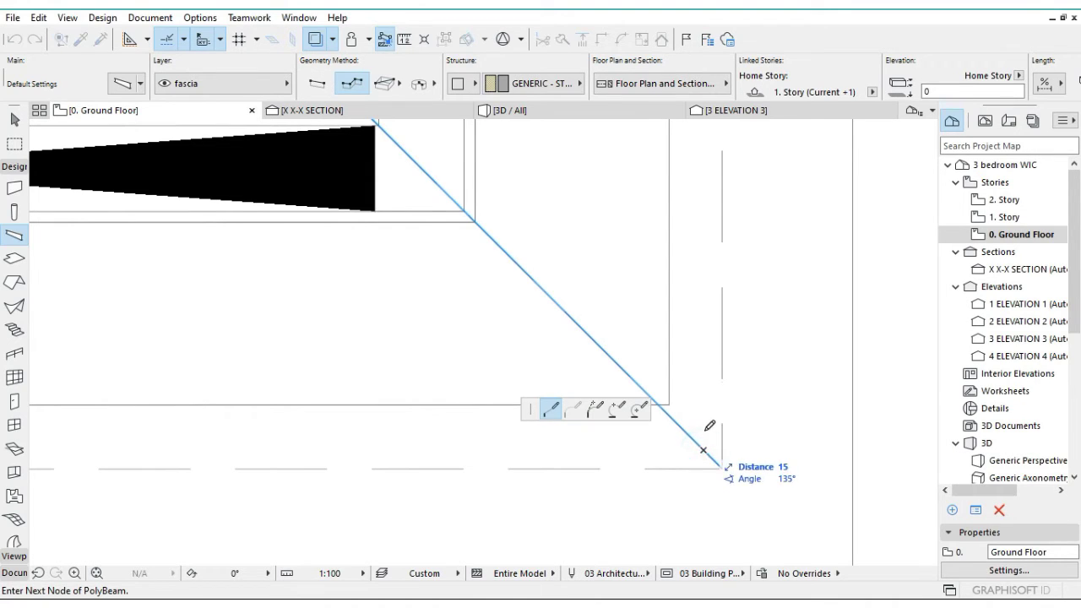
key(Up)
key(Up)
key(Up)
key(Up)
key(Up)
key(Up)
key(Up)
key(Up)
key(Up)
key(Up)
key(Up)
key(Up)
key(Up)
key(Up)
key(Up)
key(Up)
key(Up)
key(Up)
key(Up)
key(Up)
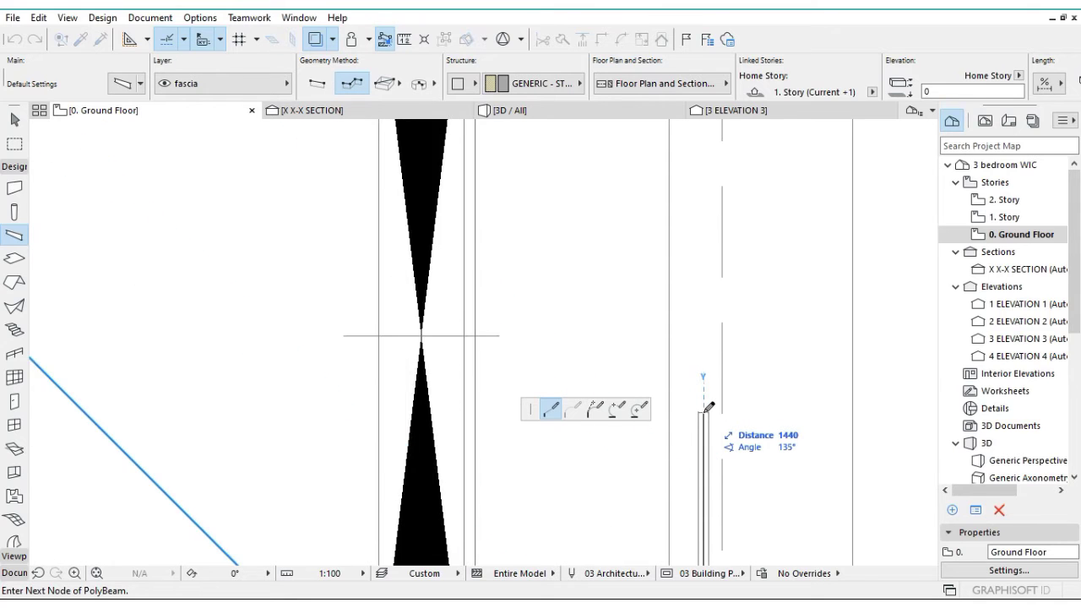
click(702, 383)
- Continue the chained fascia beam along the front bedroom eave to its outer corner
key(Right)
key(Right)
key(Right)
key(Right)
key(Right)
key(Right)
key(Right)
key(Right)
key(Right)
key(Right)
key(Right)
key(Right)
key(Right)
key(Right)
key(Right)
key(Right)
key(Right)
key(Right)
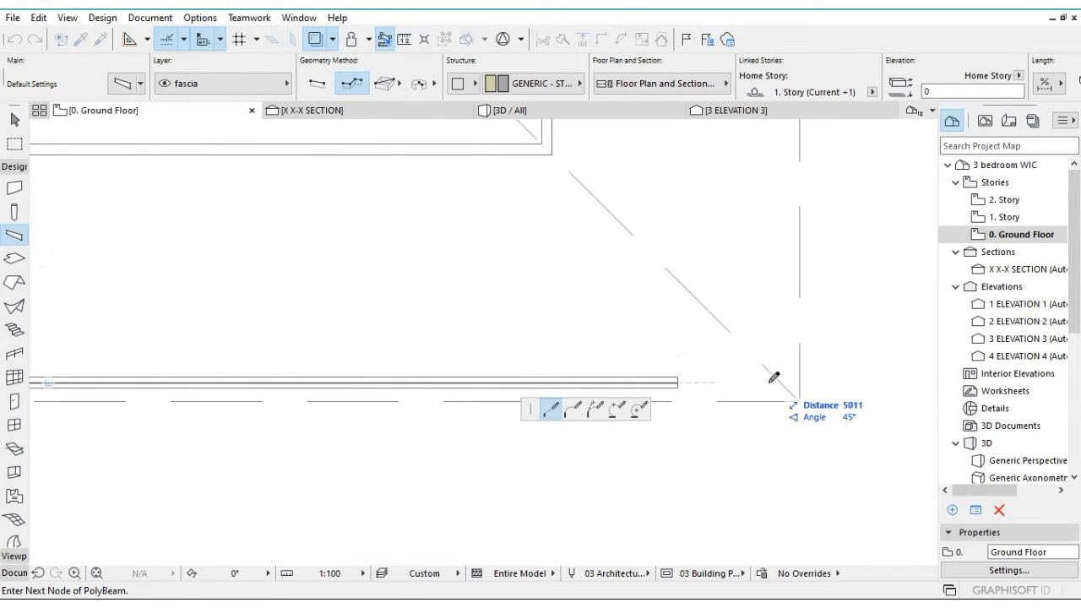
click(780, 383)
- Run the fascia beam along the bedroom's side eave to the inner corner, removing and re-placing the misplaced node on the roof valley line
key(Up)
key(Up)
key(Up)
key(Up)
key(Up)
key(Up)
key(Up)
key(Up)
key(Up)
key(Up)
key(Up)
key(Up)
key(Up)
key(Up)
key(Up)
key(Up)
key(Up)
key(Up)
key(Up)
key(Up)
key(Up)
key(Up)
click(783, 347)
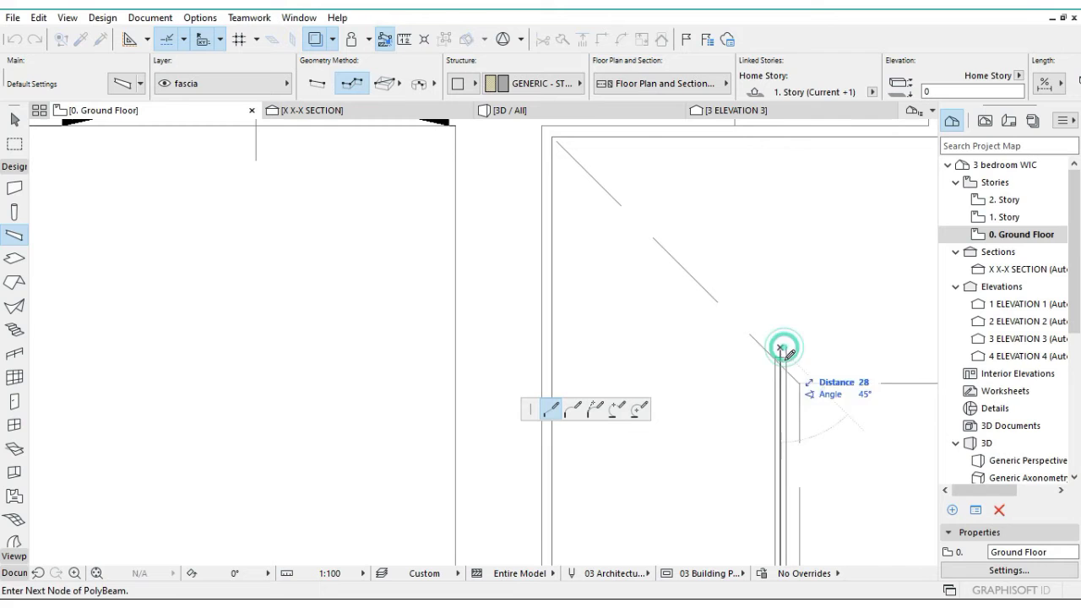
click(780, 364)
key(BackSpace)
key(BackSpace)
click(780, 364)
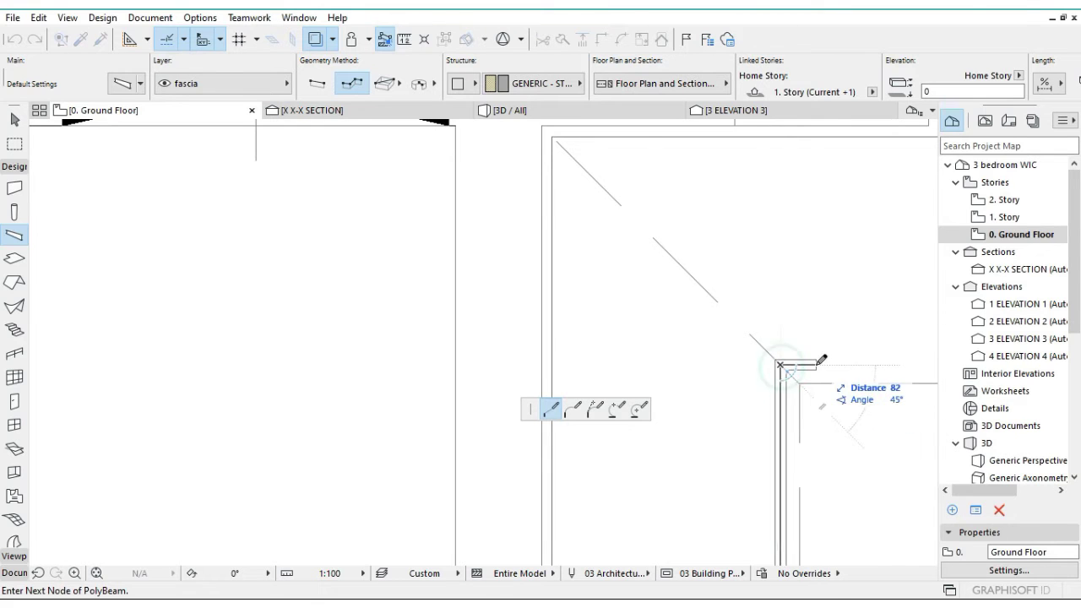
- Add a short fascia segment outward along the stepped eave to the next outer corner
key(Right)
key(Right)
key(Right)
click(894, 364)
- Continue the fascia beam along the long side eave past the toilet to the outer rear corner
key(Up)
key(Up)
key(Up)
key(Up)
key(Up)
key(Up)
key(Up)
key(Up)
key(Up)
key(Up)
key(Up)
key(Up)
key(Up)
key(Up)
key(Up)
key(Up)
key(Up)
key(Up)
key(Up)
key(Up)
key(Up)
key(Up)
key(Up)
key(Up)
key(Up)
key(Up)
key(Up)
key(Up)
key(Up)
key(Up)
key(Up)
key(Up)
key(Up)
key(Up)
key(Up)
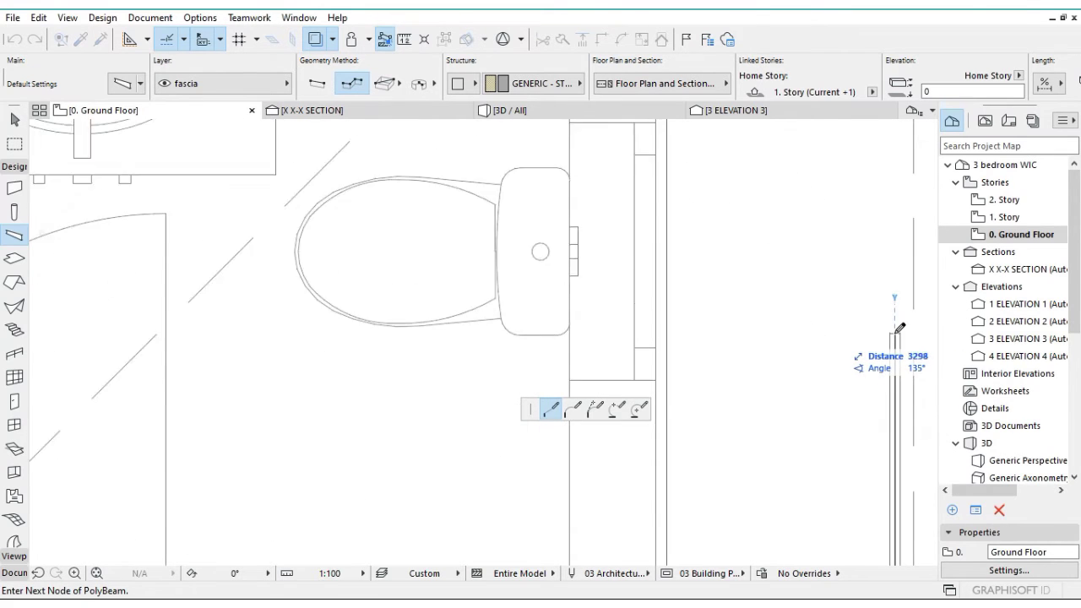
click(894, 311)
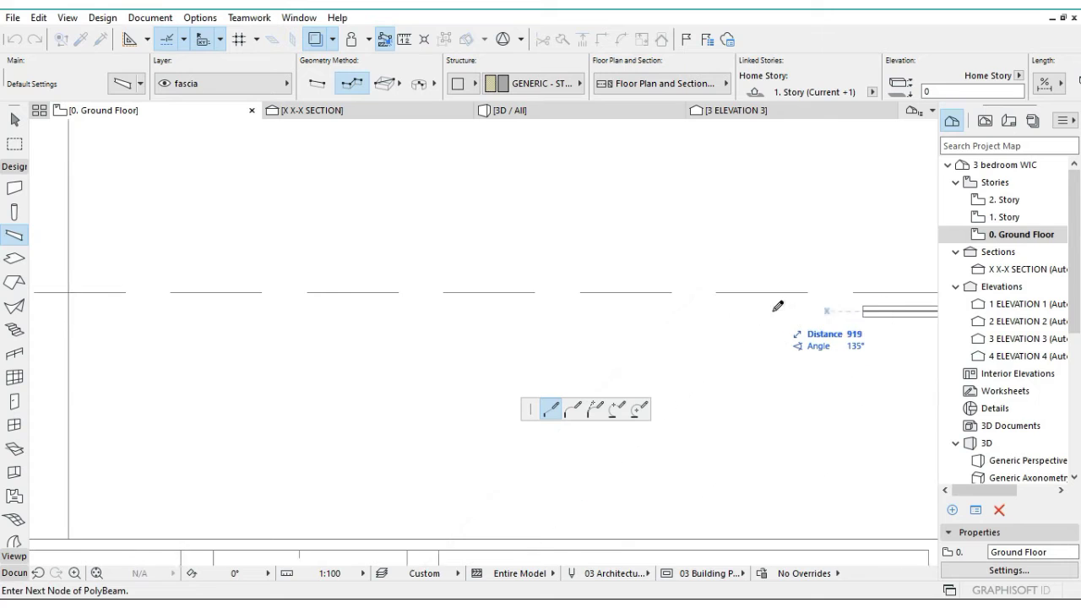
- Run a fascia segment about 2930 long along the rear eave to the inner corner on the roof valley line
scroll(529, 299, left, 5)
scroll(538, 315, up, 4)
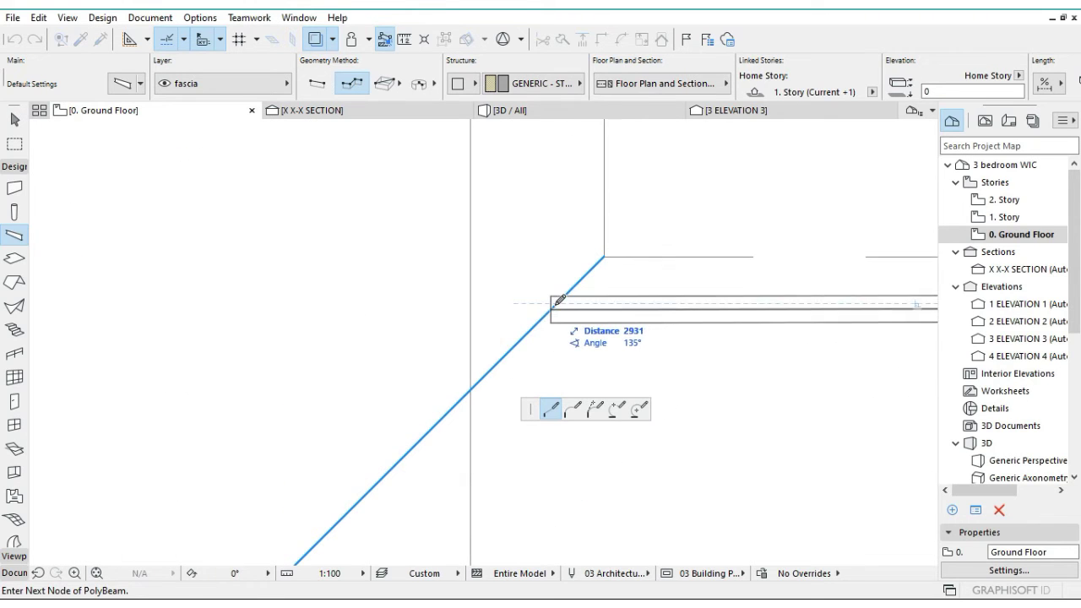
click(555, 304)
- Run a fascia segment about 3600 long along the projecting rear wing's side eave to its outer corner
key(Up)
key(Up)
key(Up)
key(Up)
key(Up)
key(Up)
key(Up)
key(Up)
key(Up)
key(Up)
key(Up)
key(Up)
scroll(560, 275, down, 5)
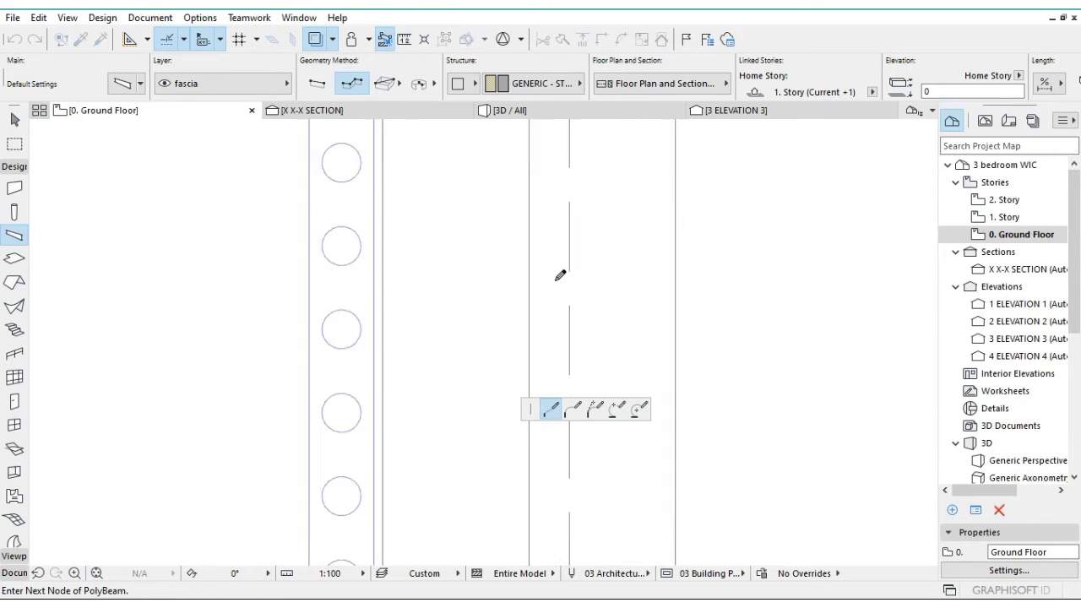
scroll(559, 275, up, 6)
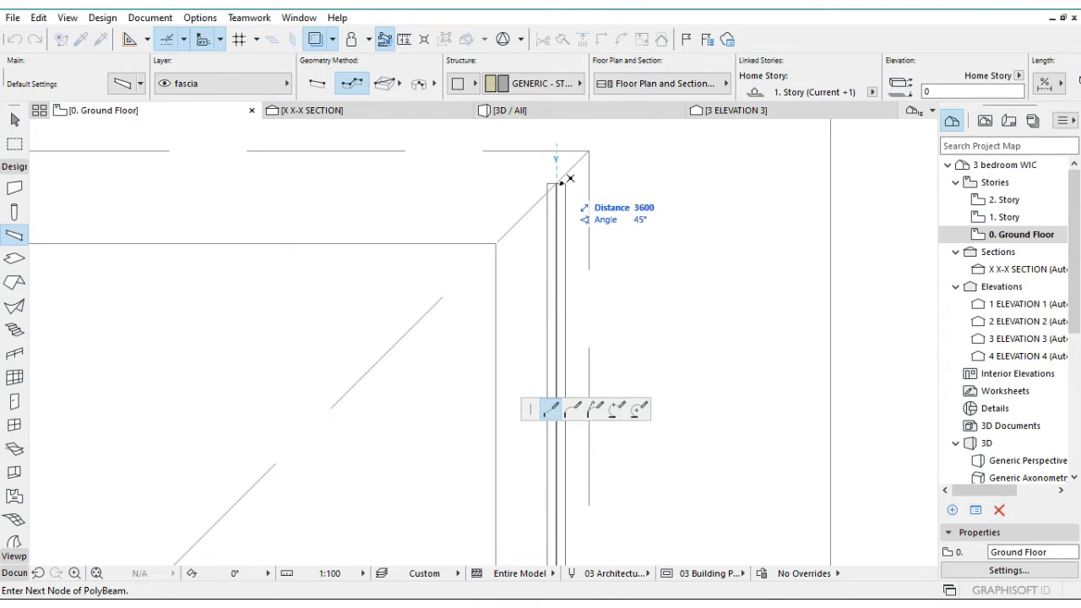
click(564, 176)
- Continue the fascia beam across the rear wing's back eave to its opposite outer corner
scroll(456, 177, left, 4)
key(Left)
key(Left)
key(Left)
key(Left)
key(Left)
key(Left)
key(Left)
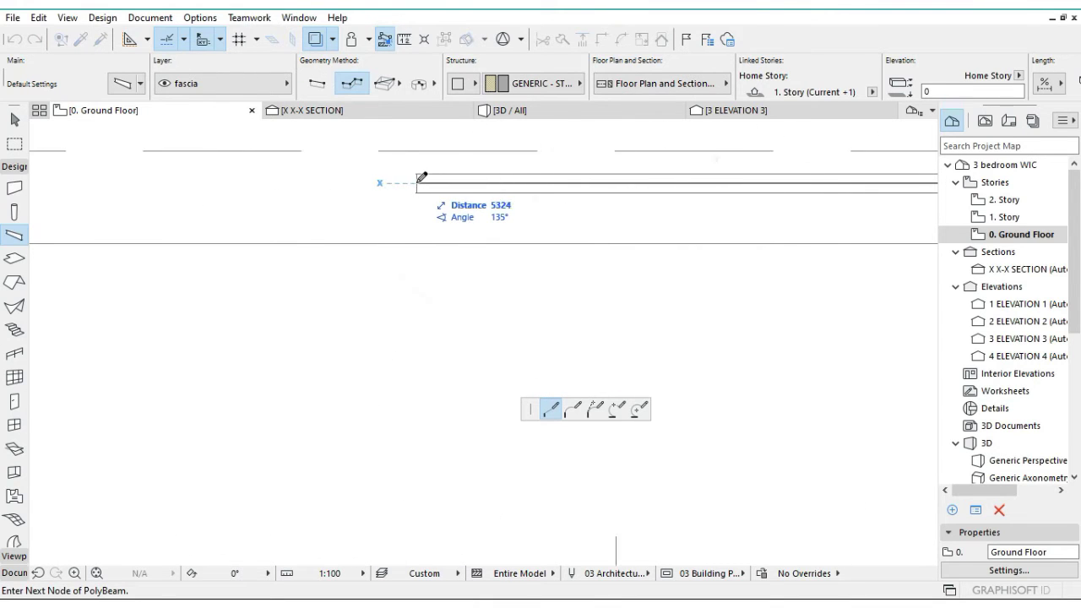
click(321, 181)
- Bring the fascia beam back along the rear wing's other side eave to the inner corner
key(Down)
key(Down)
key(Down)
key(Down)
key(Down)
key(Down)
key(Down)
key(Down)
key(Down)
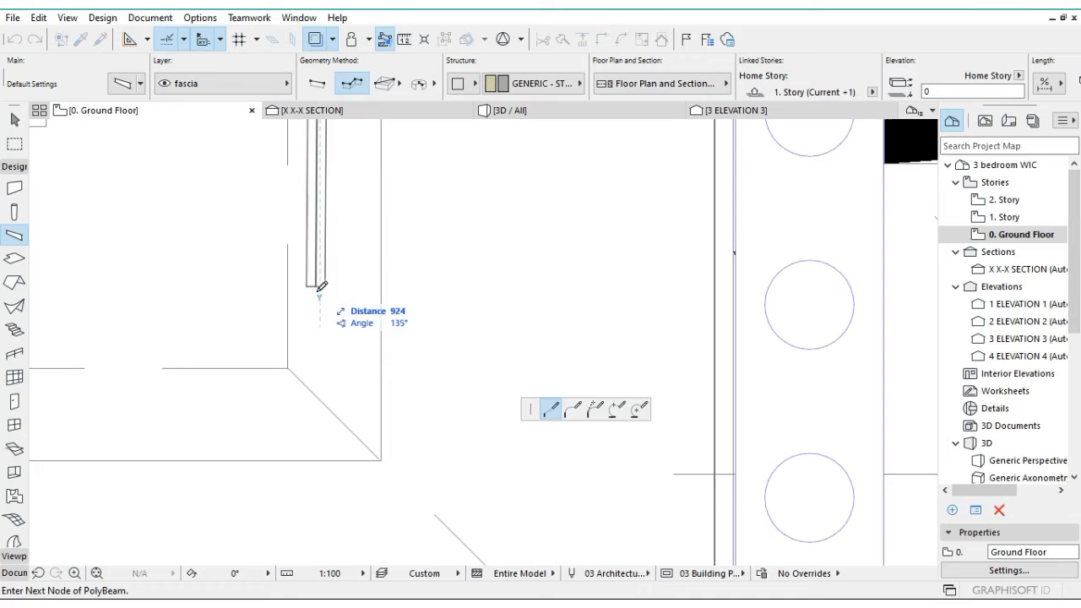
click(326, 395)
- Extend the fascia beam along the adjoining rear eave to its outer corner
key(Left)
key(Left)
key(Left)
key(Left)
key(Left)
key(Left)
scroll(266, 403, down, 4)
key(Left)
key(Left)
key(Left)
key(Left)
key(Left)
key(Left)
key(Left)
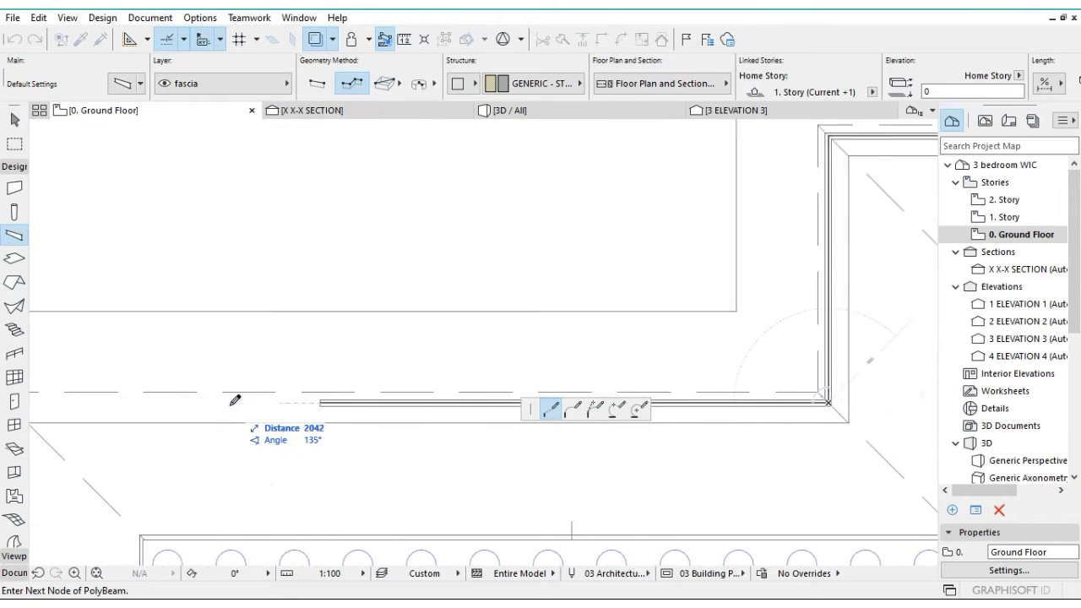
click(280, 402)
- Turn the fascia beam toward the front of the house and end the segment at the next inner eave corner
key(Down)
key(Down)
key(Down)
key(Down)
key(Down)
key(Down)
key(Down)
key(Down)
key(Down)
key(Down)
click(280, 361)
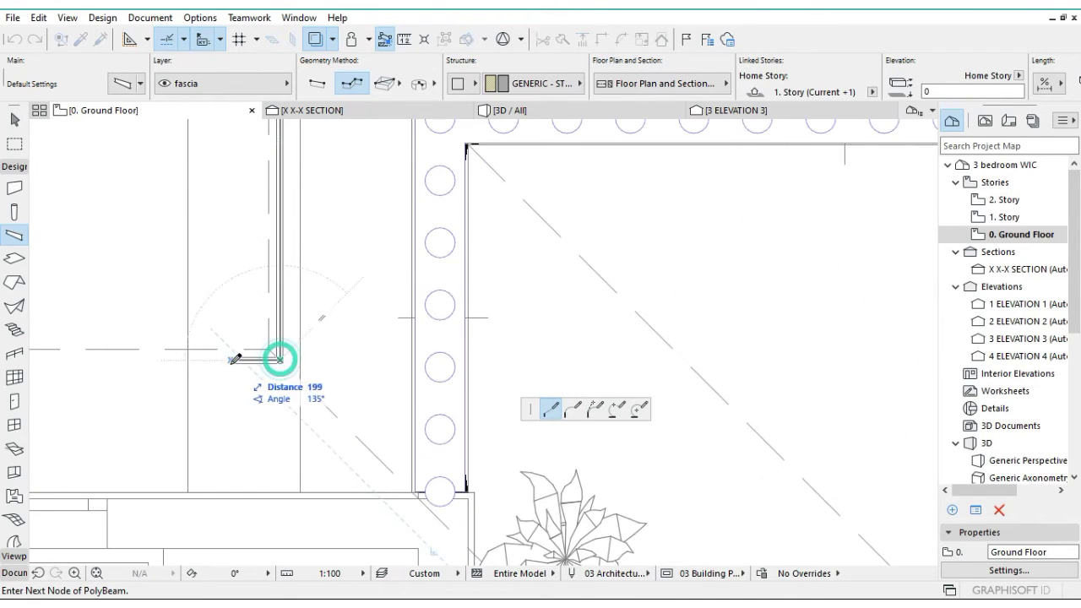
- Add a short fascia segment outward from the inner corner to the house's outermost side eave corner
key(Left)
key(Left)
key(Left)
key(Left)
key(Left)
key(Left)
key(Left)
key(Left)
click(153, 361)
- Extend the fascia beam down the side eave to the outer front corner, and along the front eave to the porch's inner corner
scroll(160, 384, down, 6)
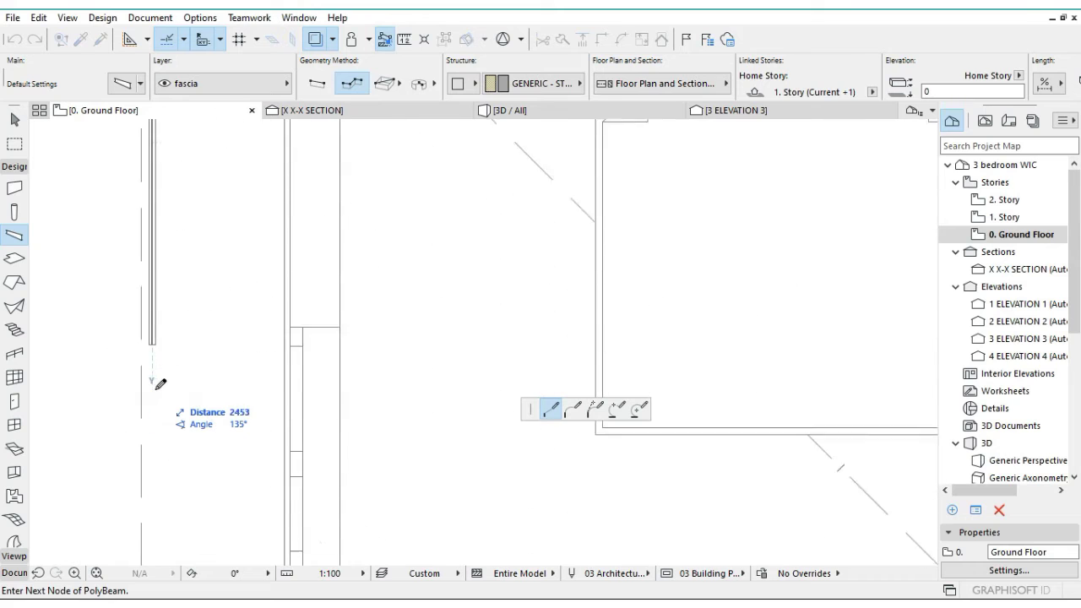
scroll(159, 384, down, 5)
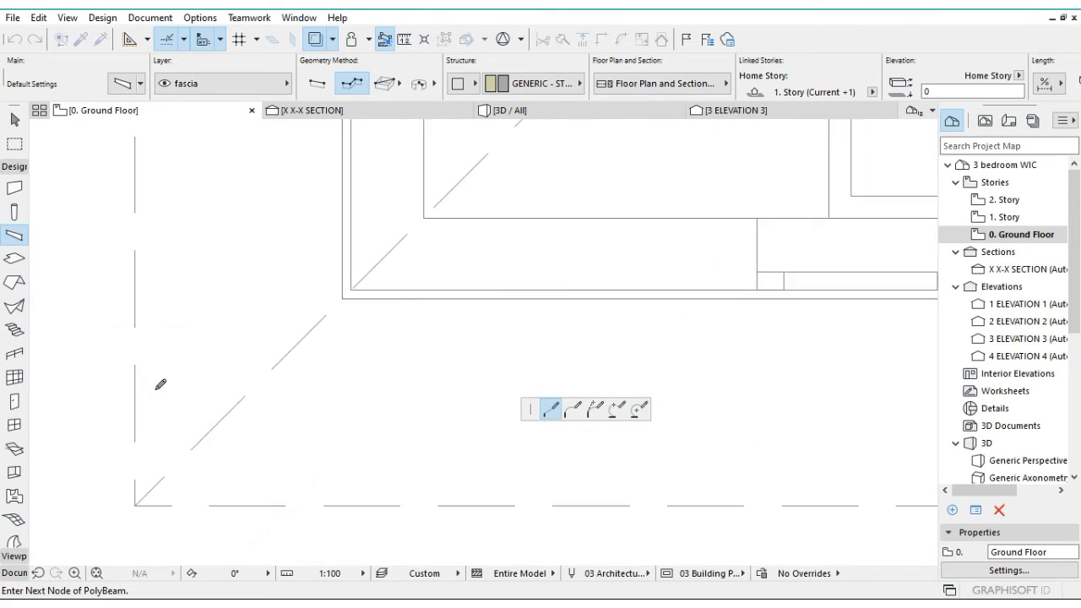
click(147, 461)
scroll(226, 460, right, 8)
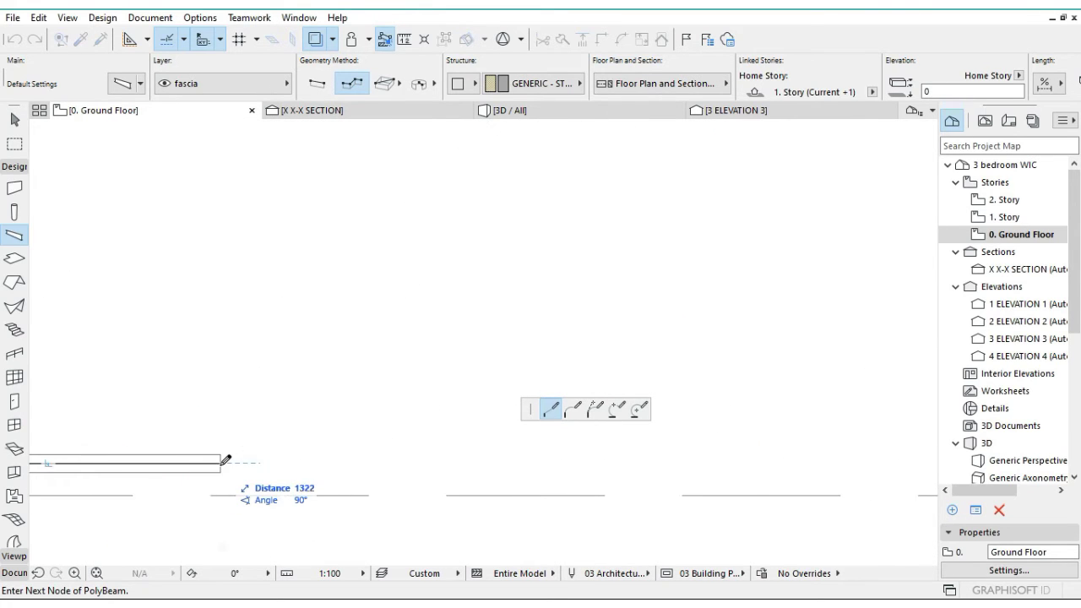
click(426, 463)
- Trace the fascia around the porch's side and front eaves and finish the chained beam at its starting corner
scroll(430, 482, down, 8)
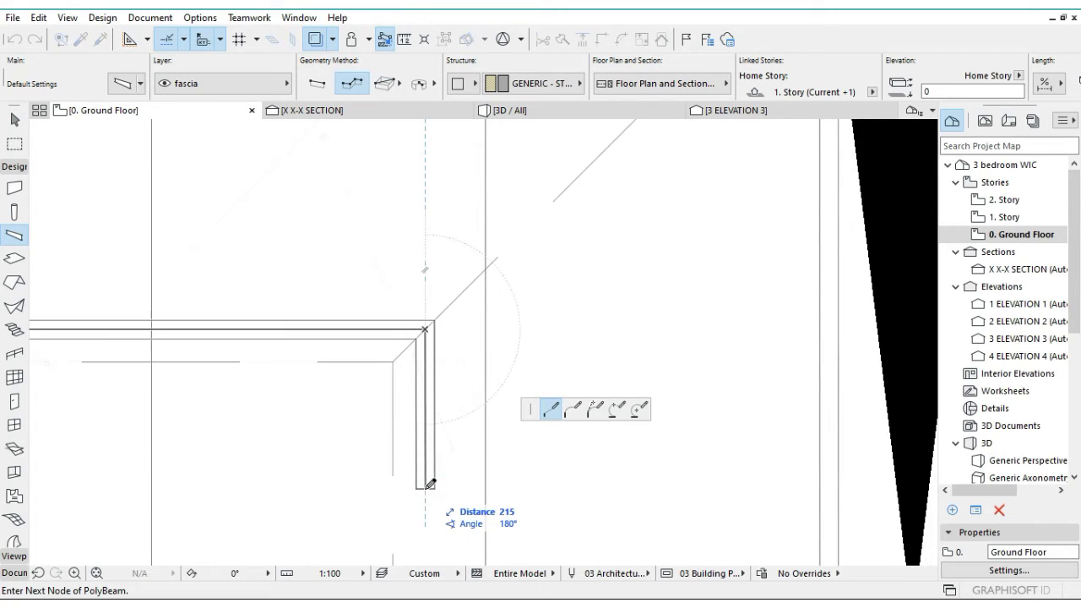
click(426, 527)
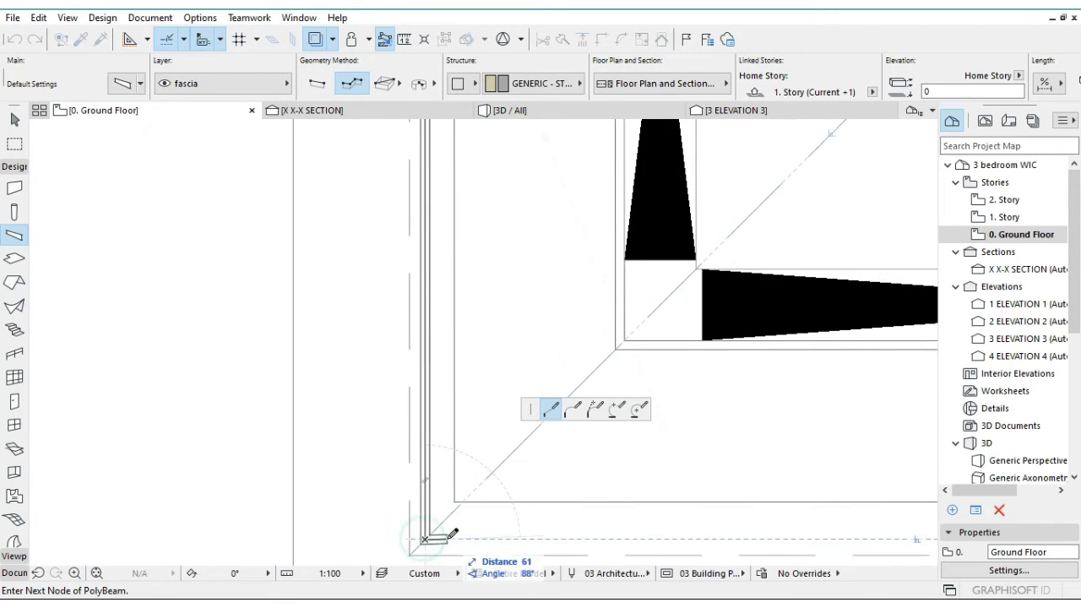
scroll(472, 534, right, 15)
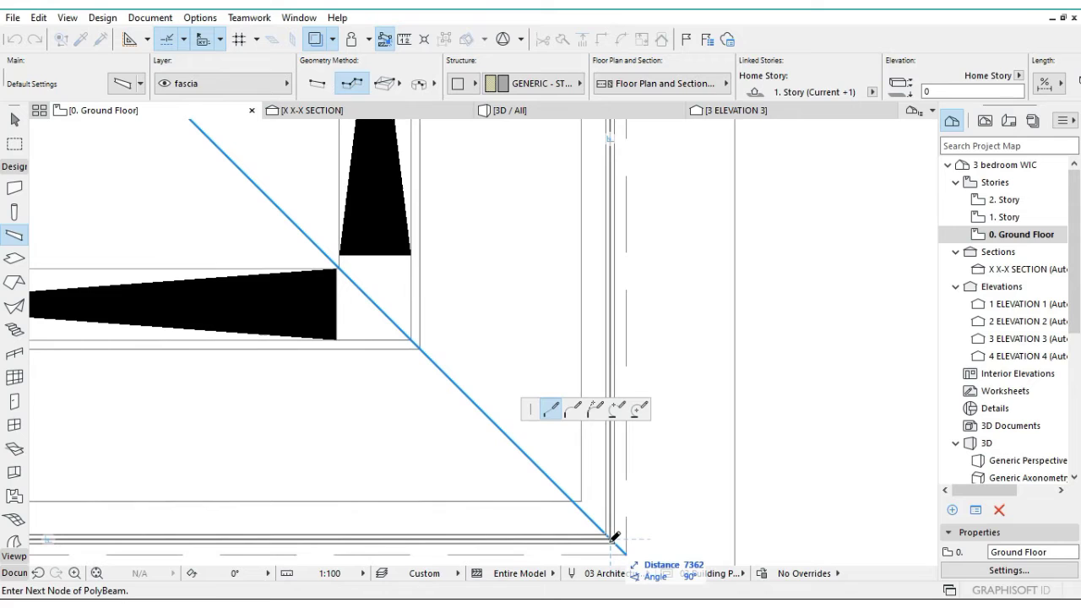
double_click(611, 537)
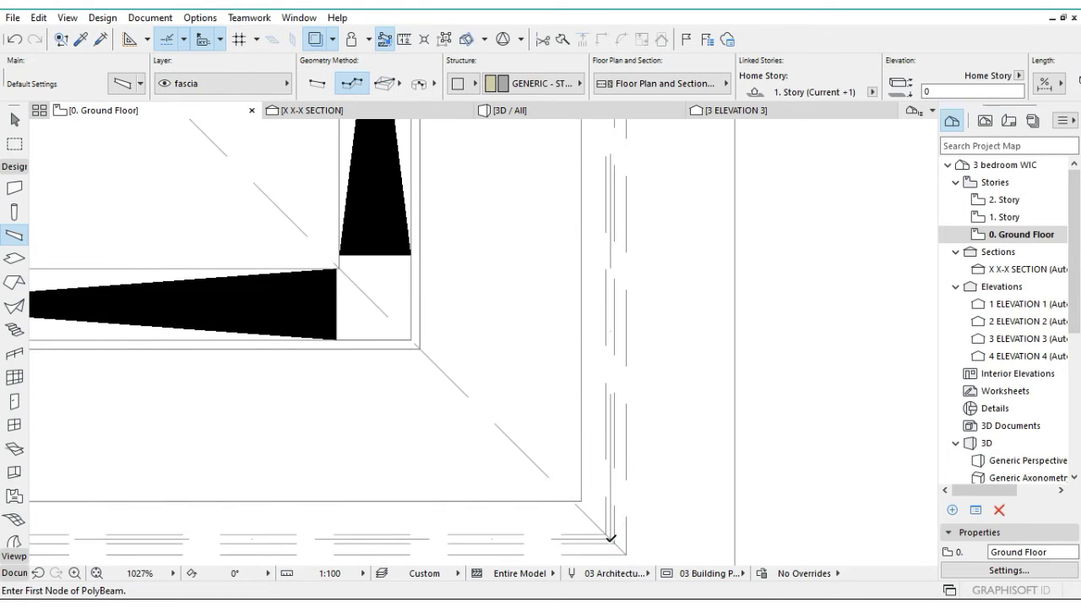
click(95, 573)
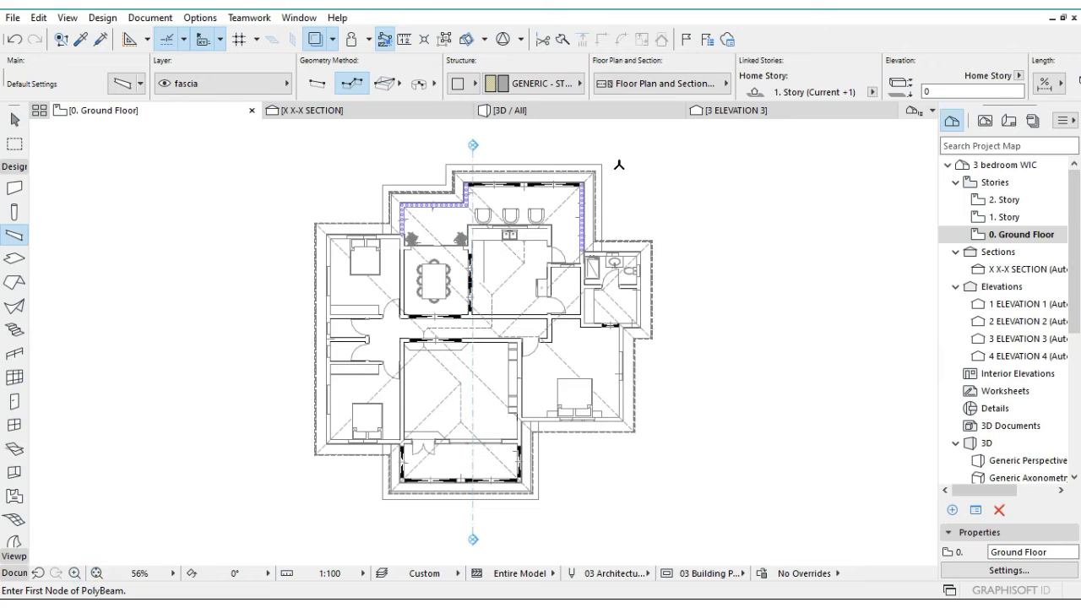
- Examine in the 3D view how high the fascia beams sit against the roof eaves
click(617, 105)
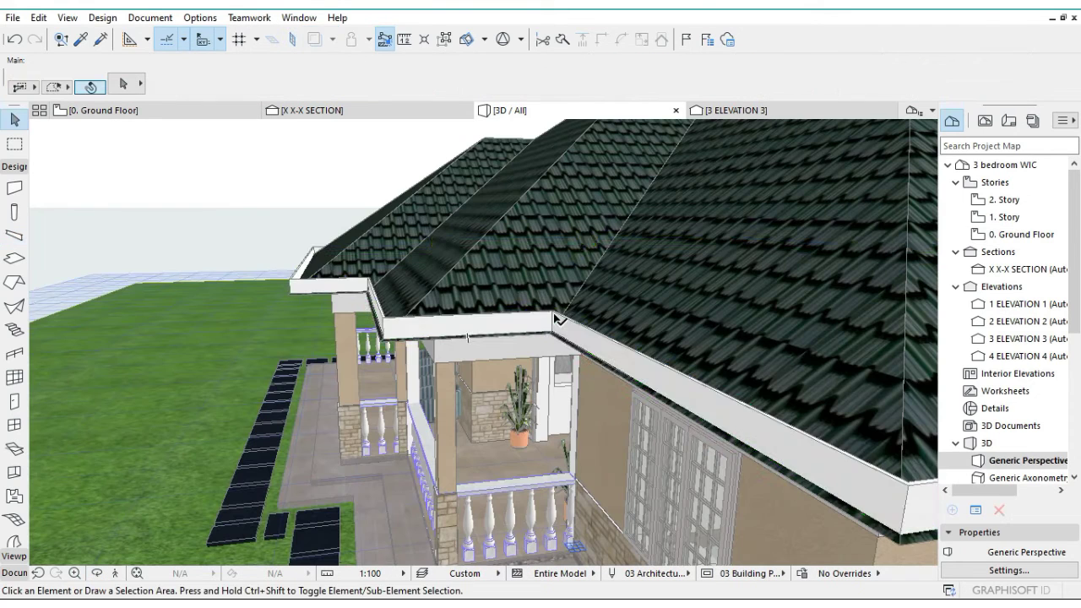
click(553, 317)
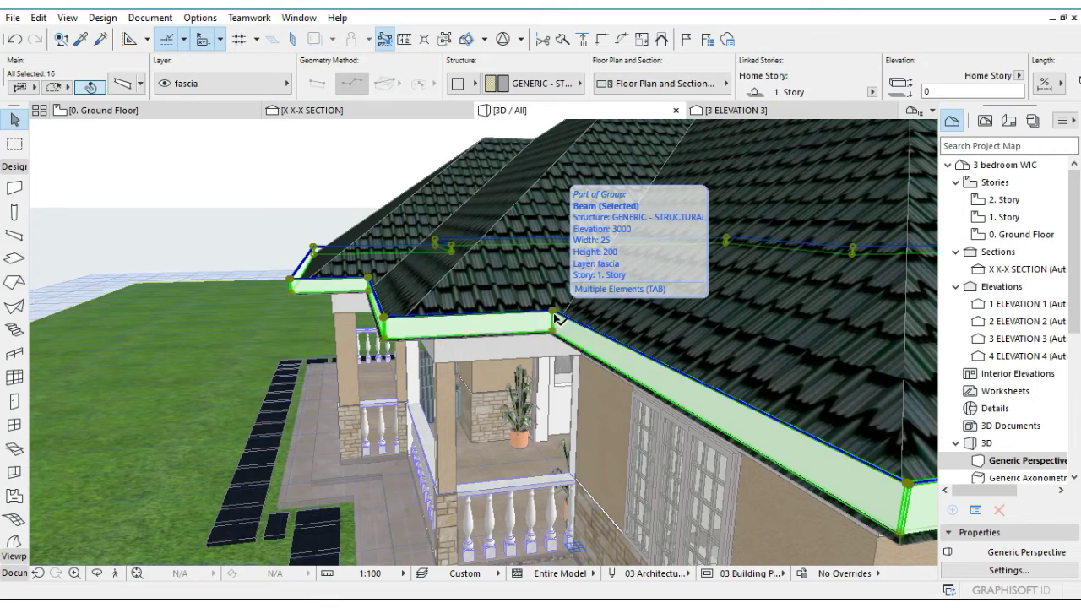
key(Escape)
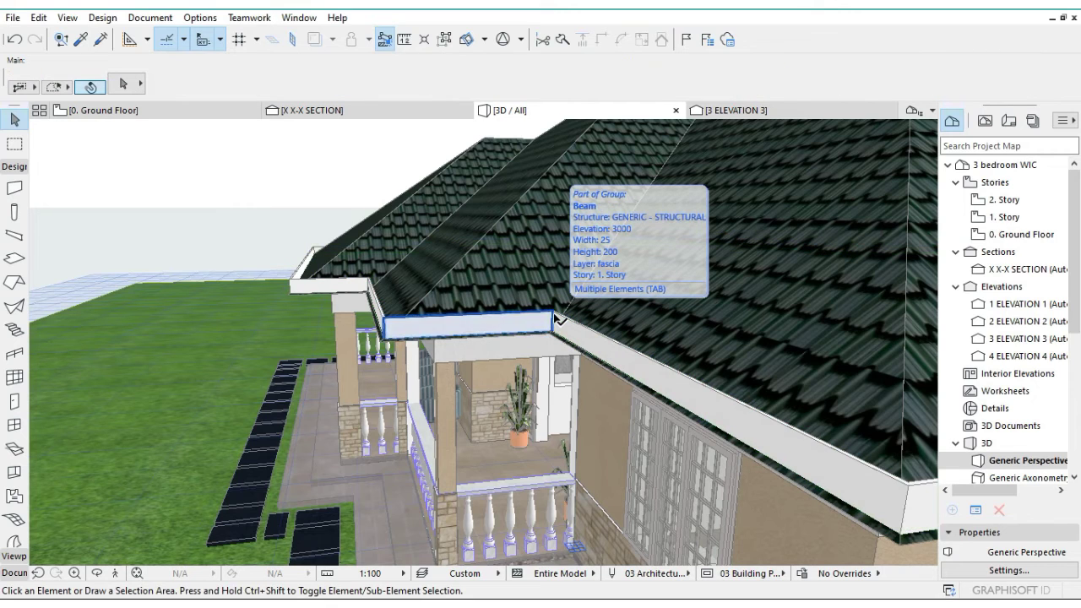
- In Elevation 3, move the grouped fascia beams down 200 mm, placing their top edge at the roof's eave line
click(746, 111)
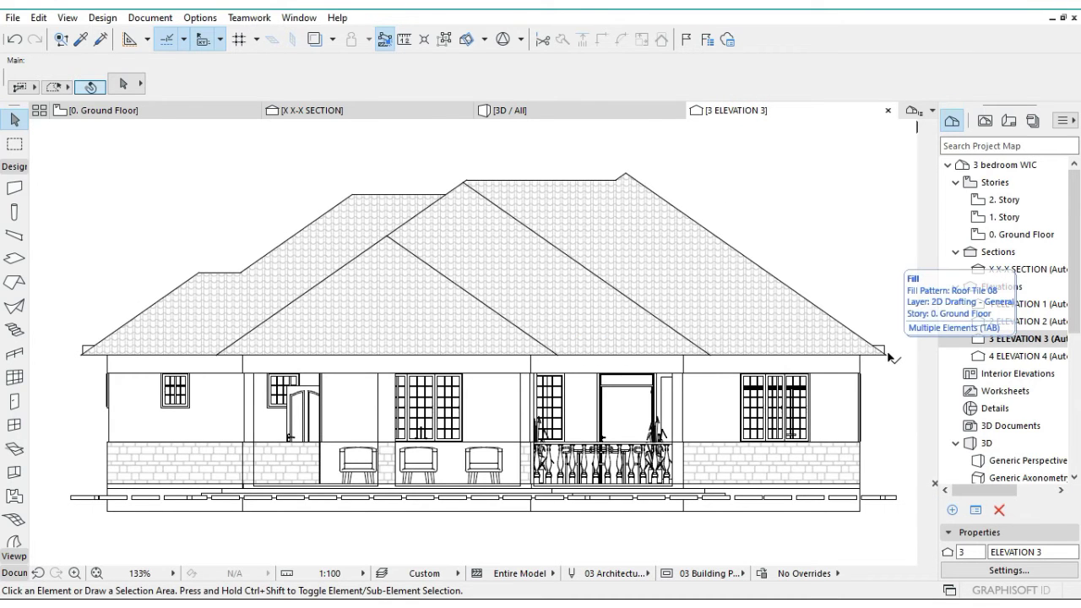
scroll(888, 358, up, 6)
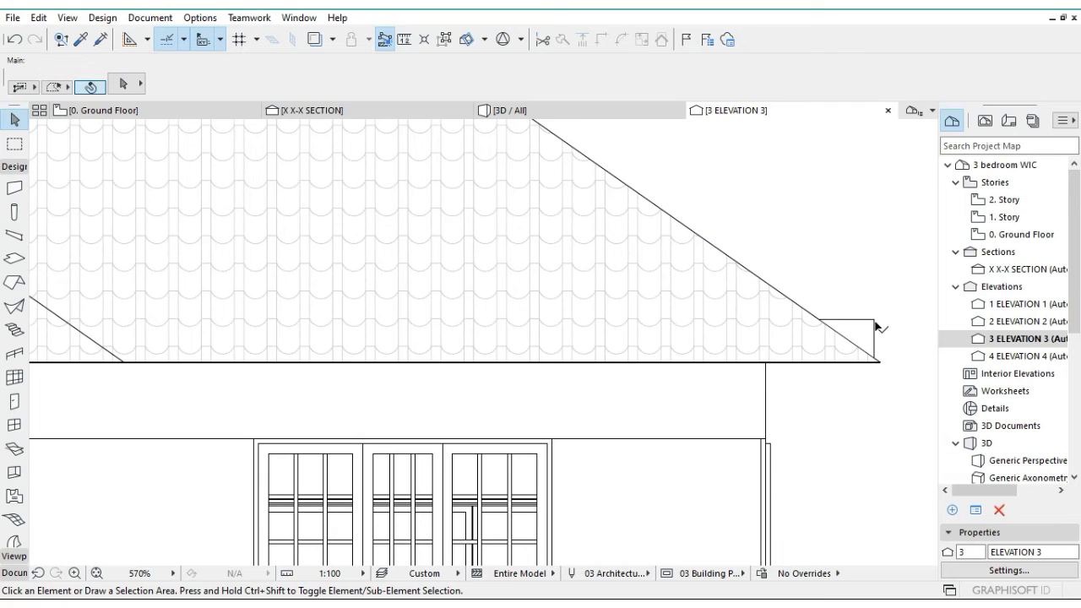
click(876, 326)
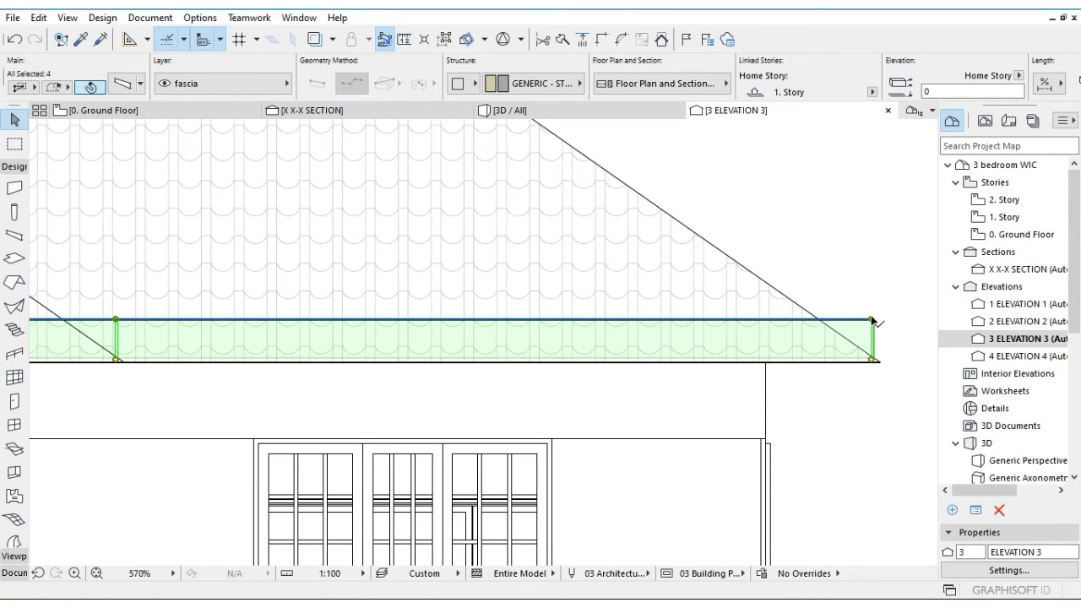
click(872, 321)
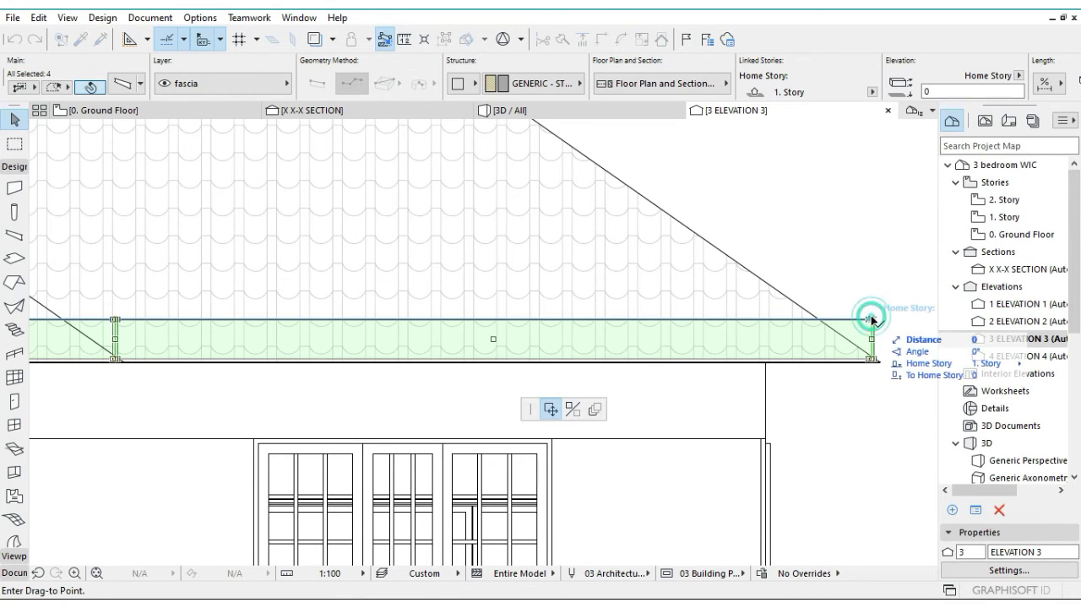
click(872, 360)
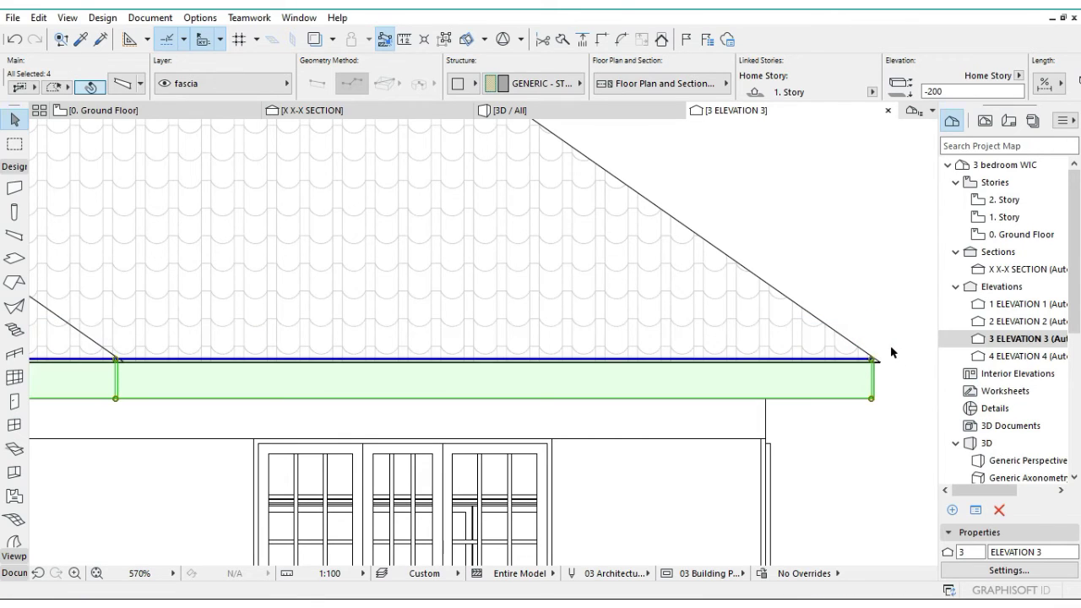
click(891, 352)
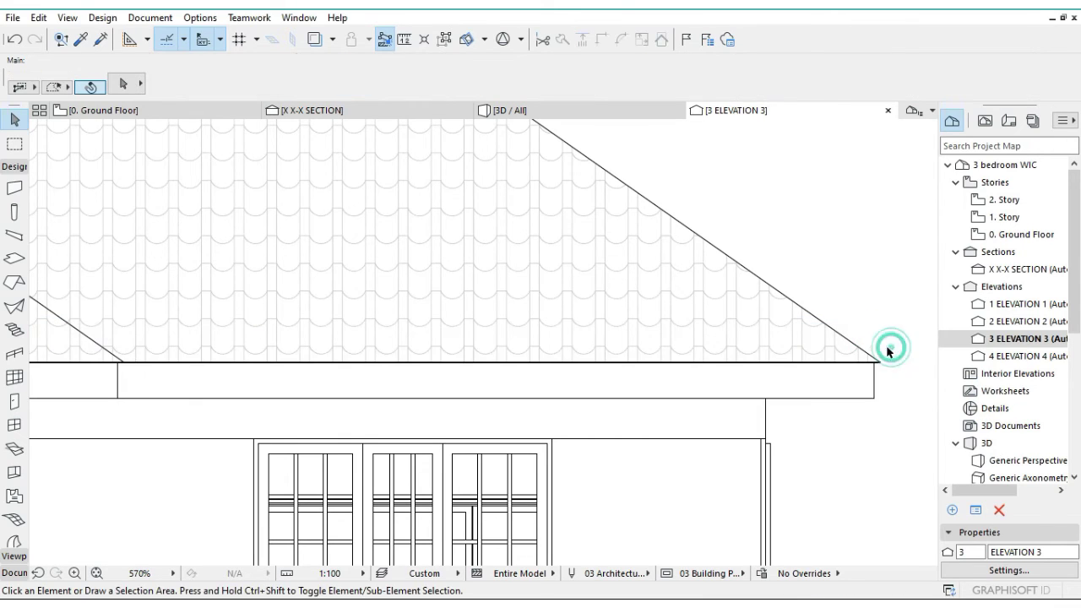
- Inspect the lowered fascia around the roof eaves in 3D, first up close and from a view of the whole house
click(525, 108)
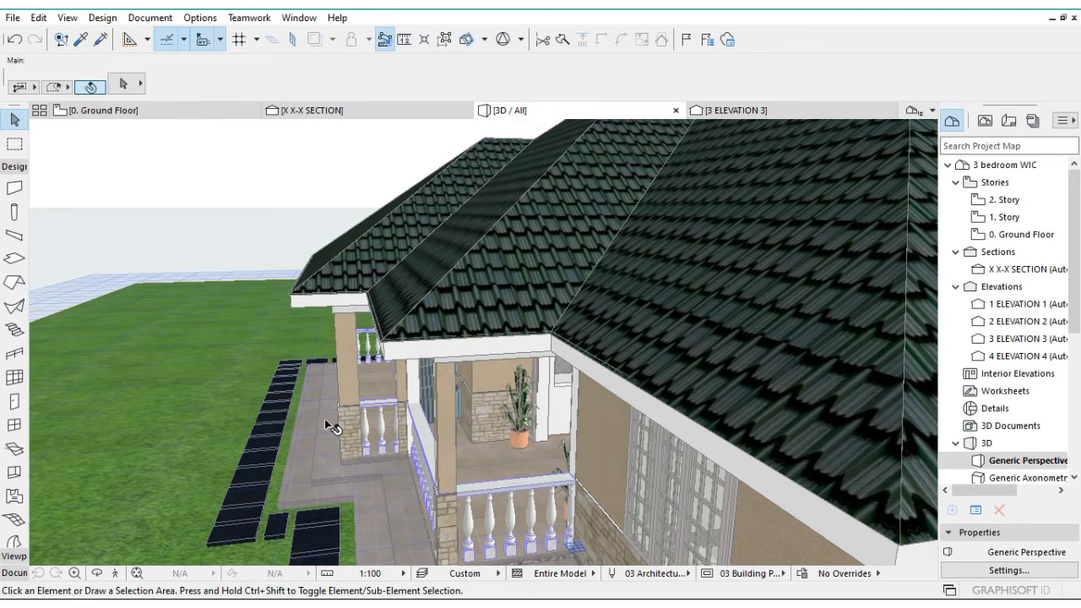
click(97, 574)
drag(260, 460, 341, 461)
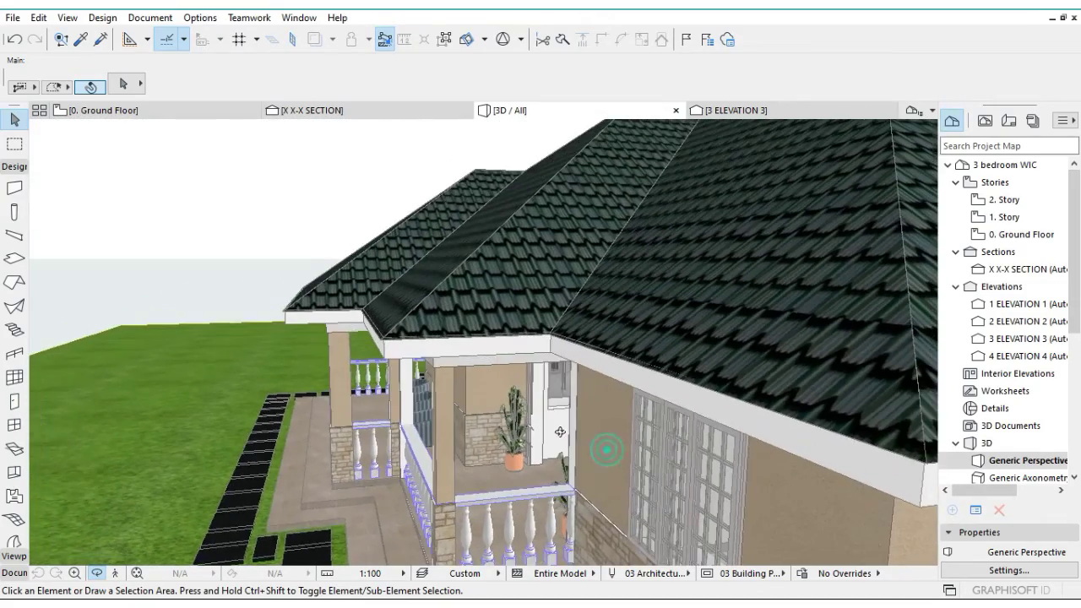
shift+middle_drag(560, 432, 504, 424)
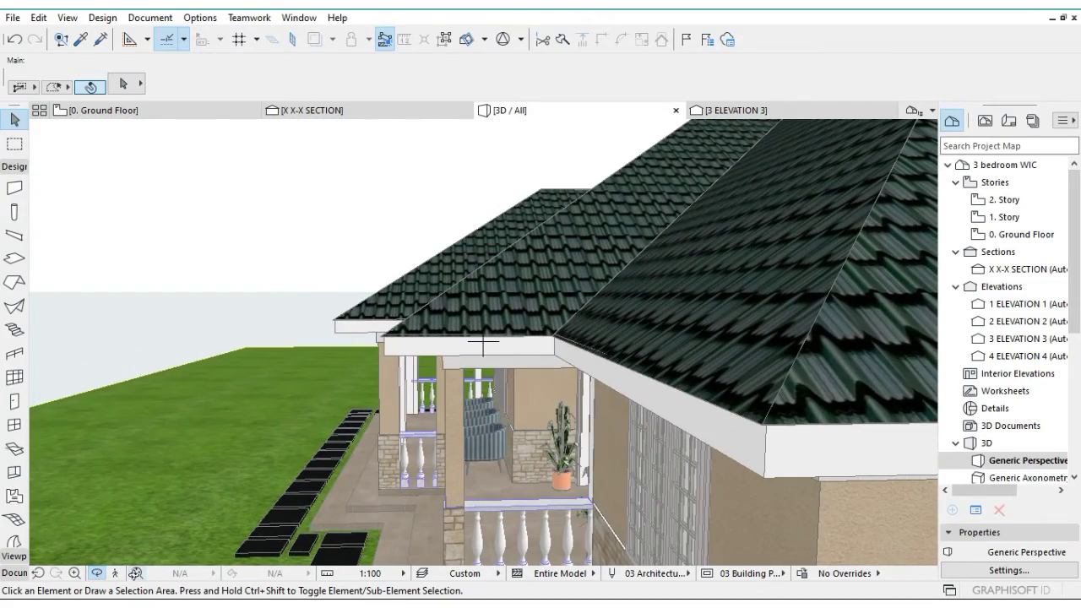
click(135, 573)
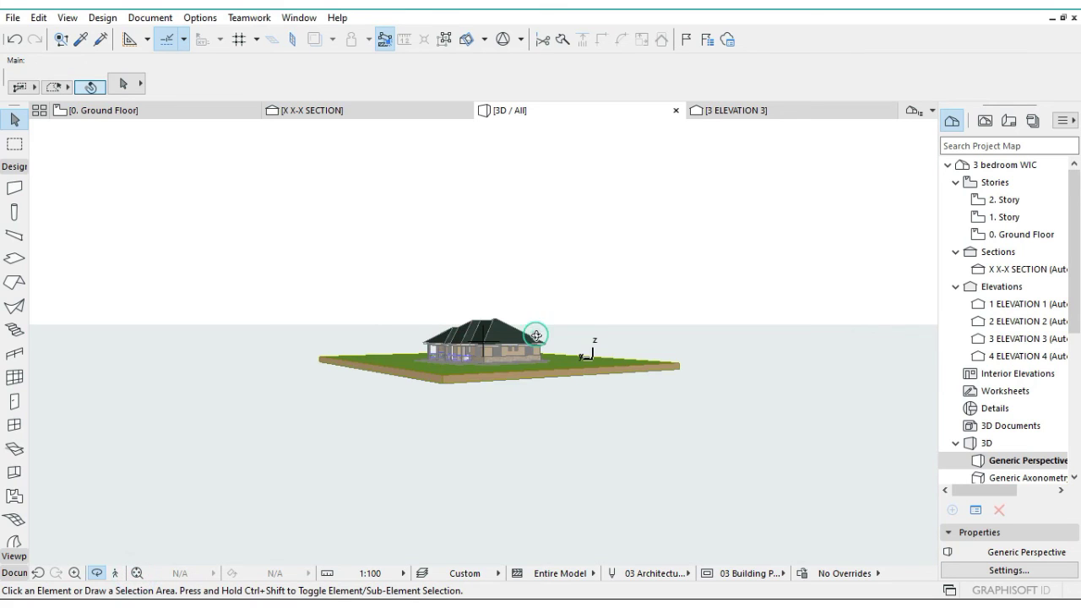
shift+middle_drag(536, 336, 597, 364)
scroll(596, 364, up, 5)
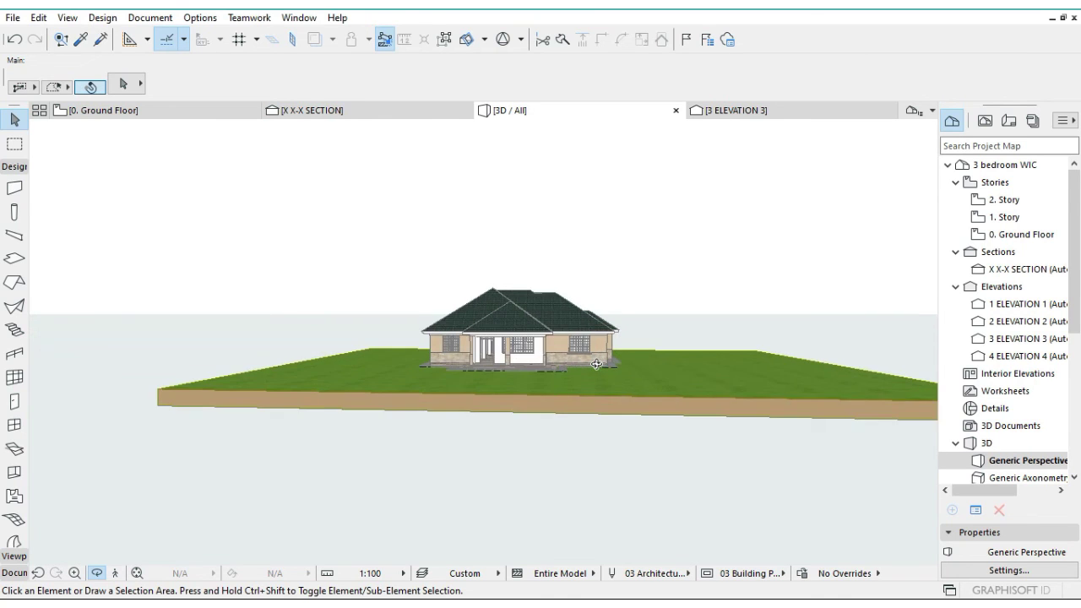